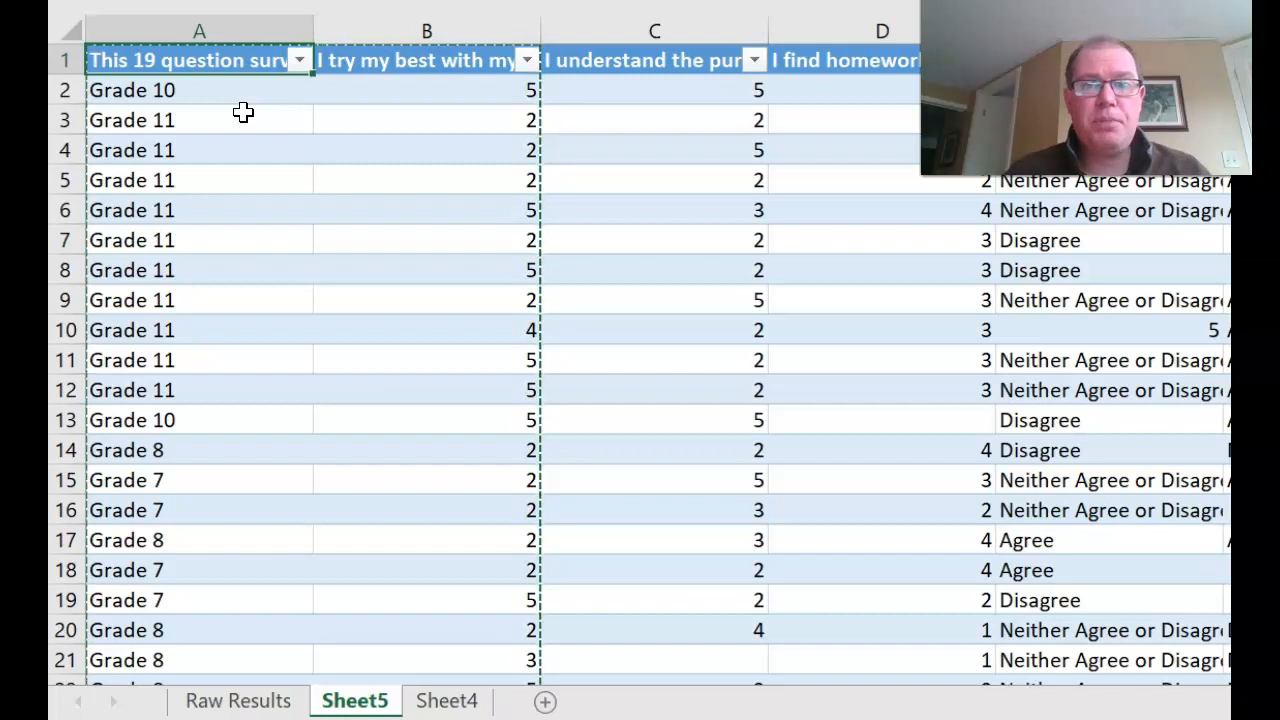
# Step: Insert a Box and Whisker chart from all grade and "I try my best with my homework" responses in columns A and B
pyautogui.click(194, 92)
pyautogui.moveTo(264, 96)
pyautogui.mouseDown()
pyautogui.moveTo(371, 106)
pyautogui.moveTo(370, 92)
pyautogui.mouseUp()
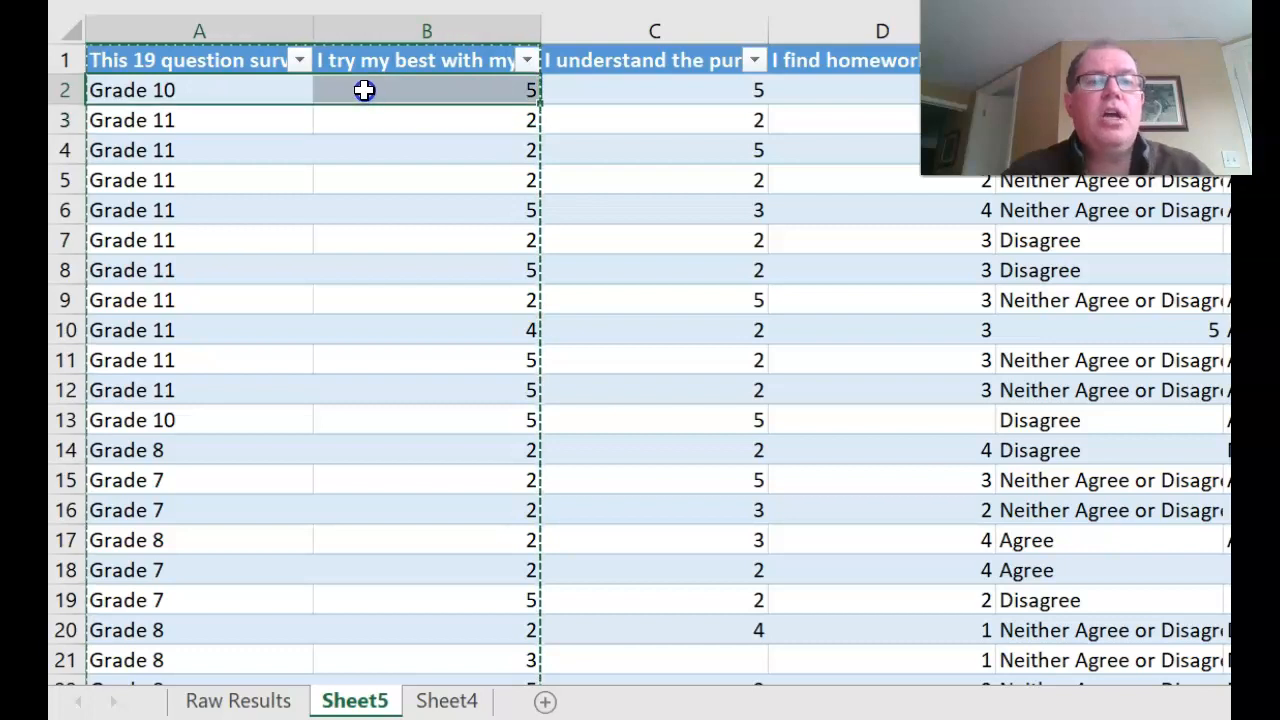
pyautogui.moveTo(364, 90); pyautogui.dragTo(372, 195)
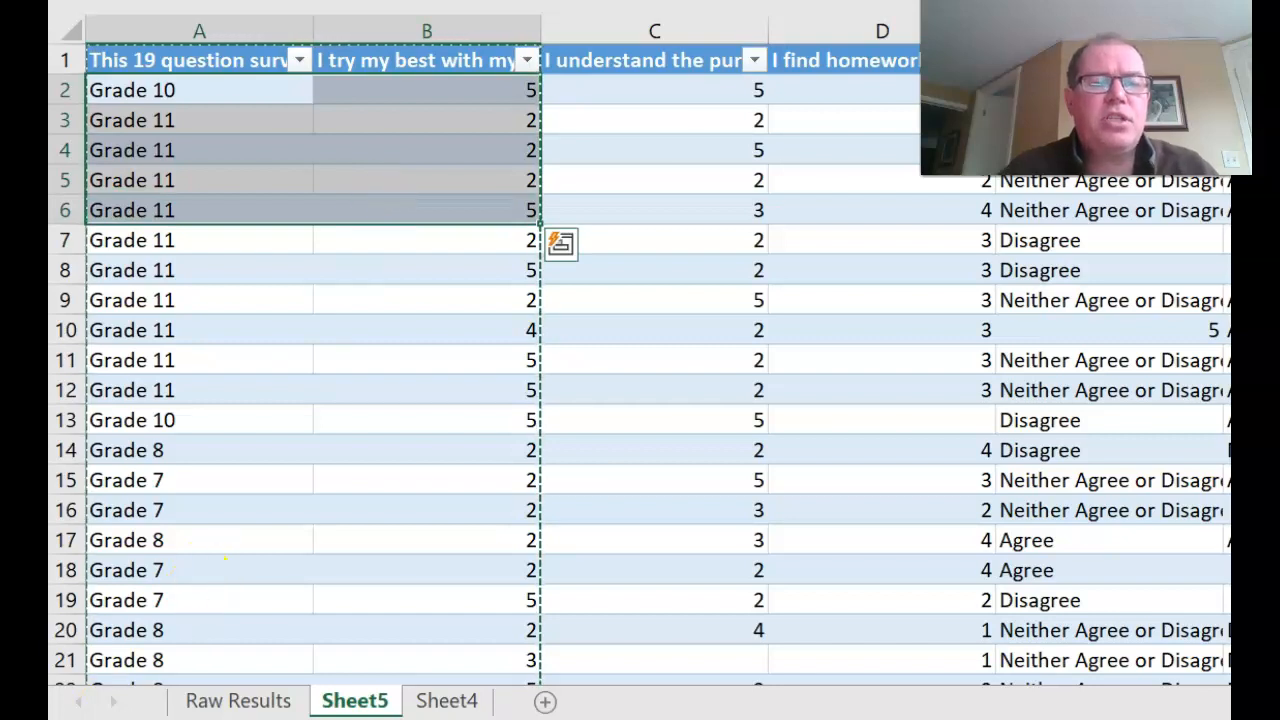
pyautogui.hotkey('ctrl', 'shift', 'Down')
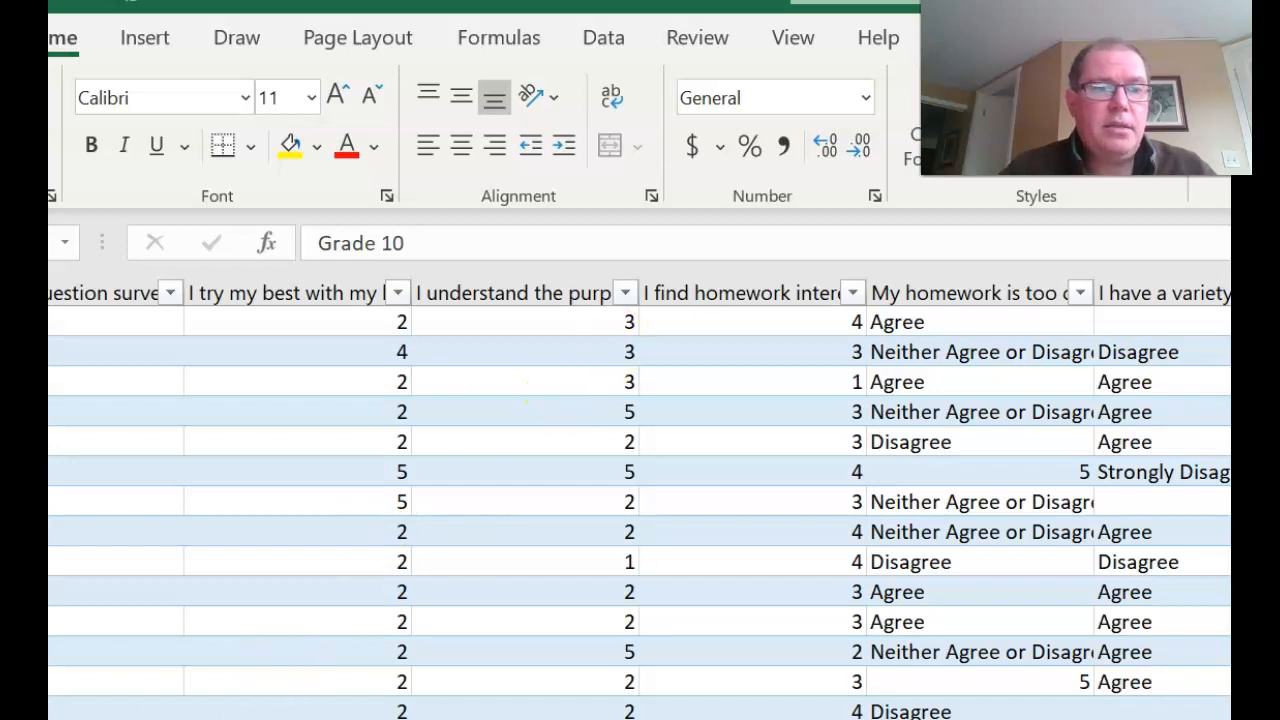
pyautogui.click(152, 42)
pyautogui.click(152, 42)
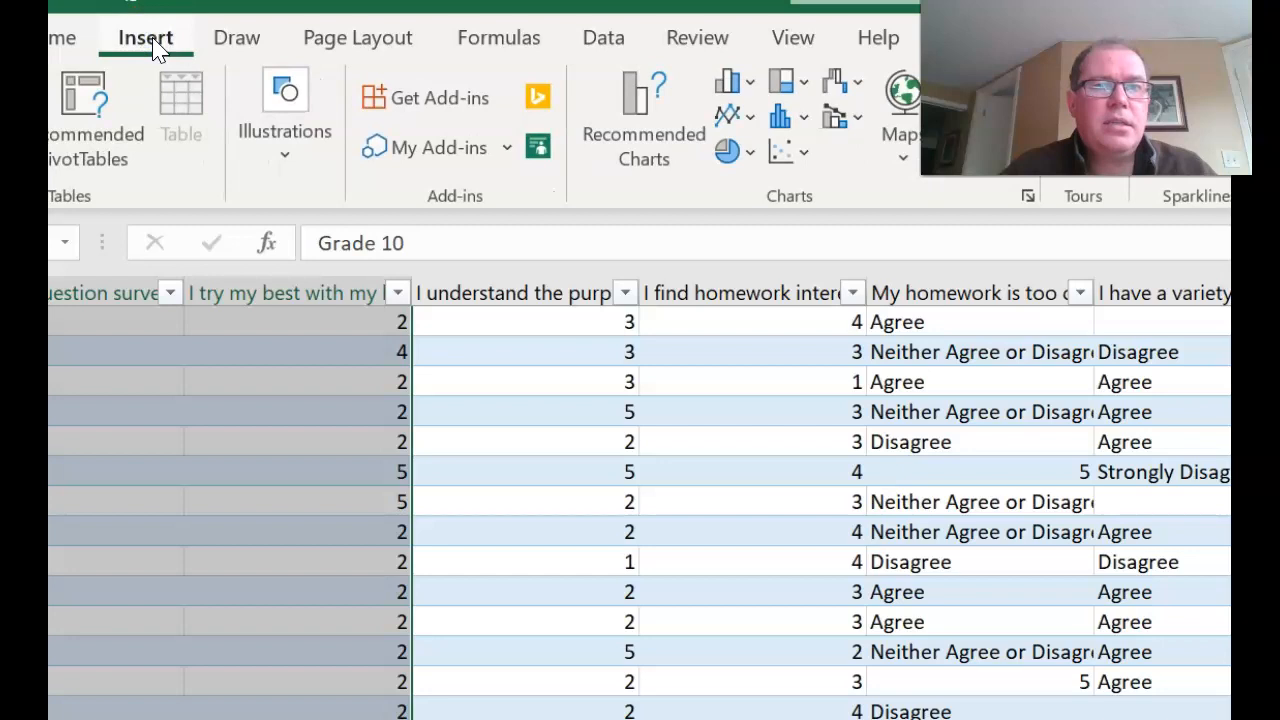
pyautogui.click(806, 125)
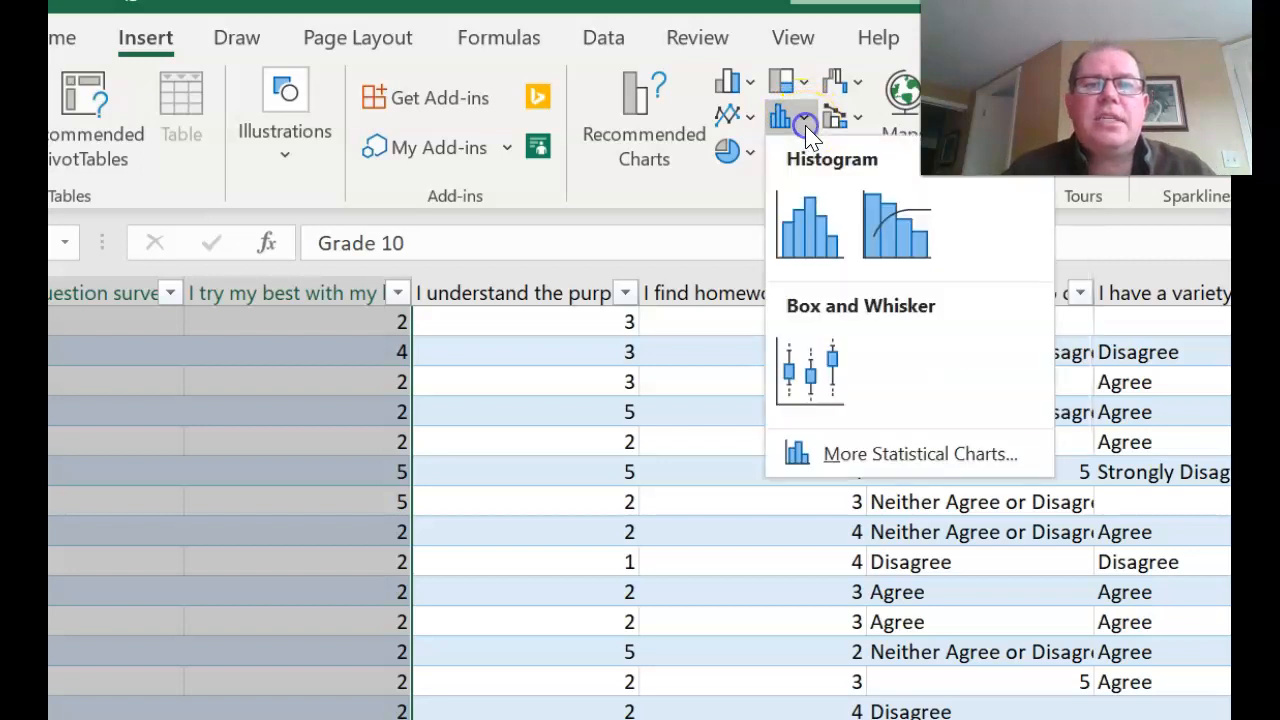
pyautogui.click(818, 352)
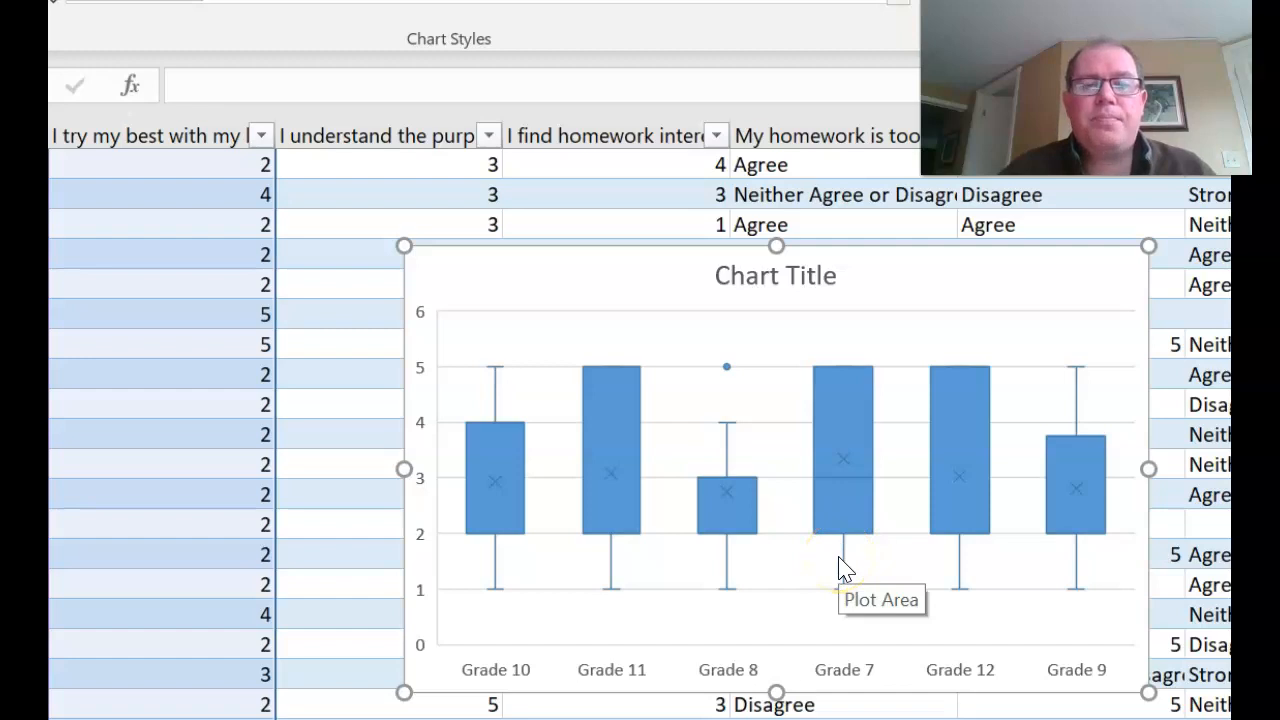
# Step: Replace the box plot's title with "Boxplot to show how hard students work with homework across grade level"
pyautogui.moveTo(851, 374)
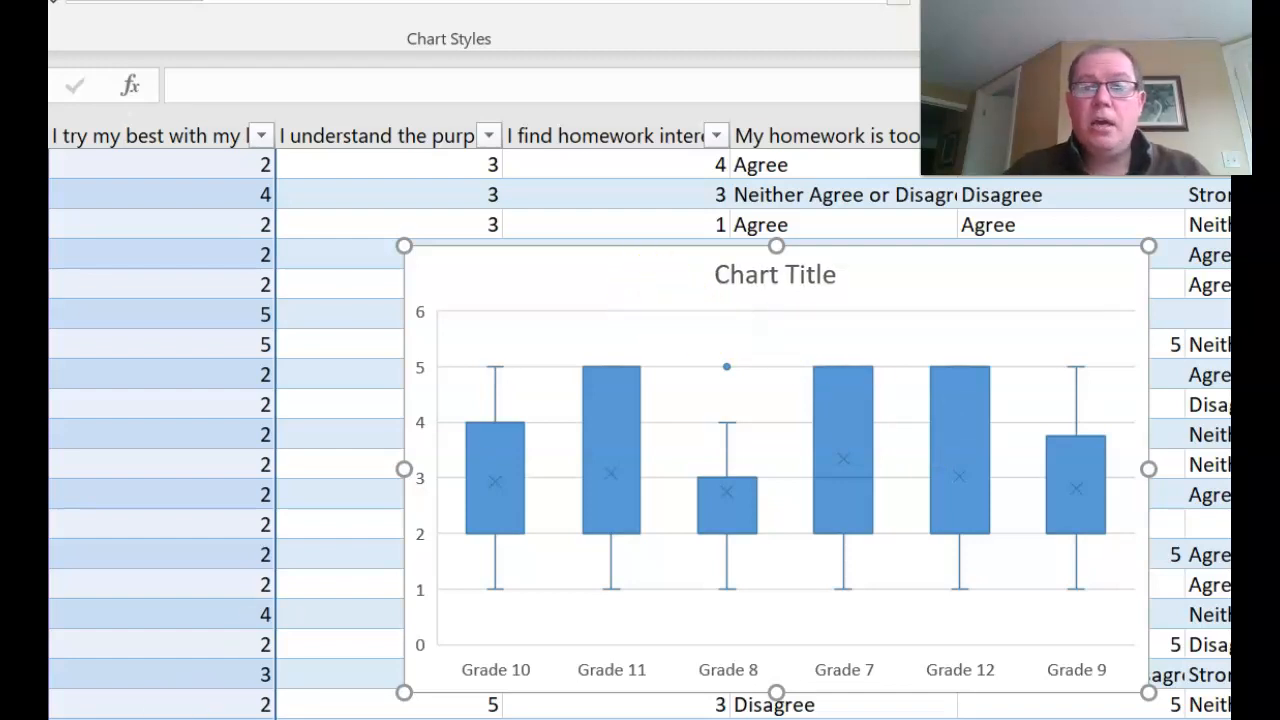
pyautogui.click(774, 271)
pyautogui.click(822, 275)
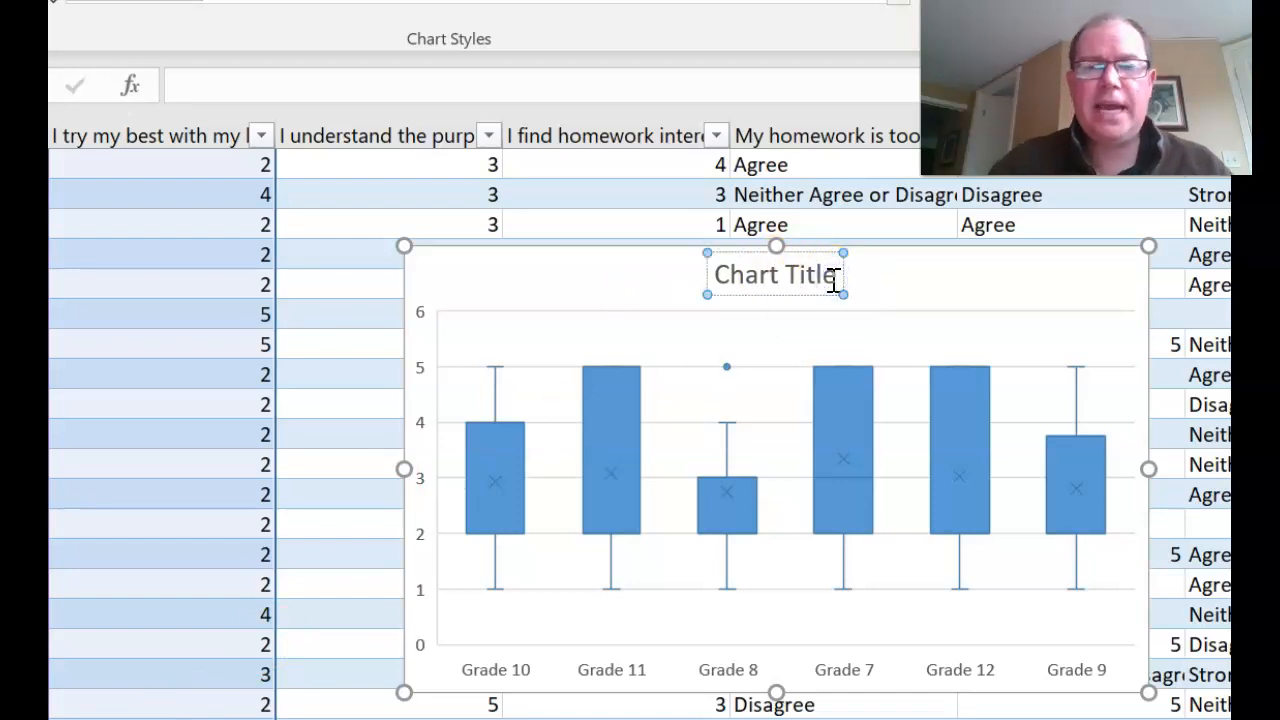
pyautogui.press('BackSpace')
pyautogui.press('BackSpace')
pyautogui.press('BackSpace')
pyautogui.press('BackSpace')
pyautogui.press('BackSpace')
pyautogui.press('BackSpace')
pyautogui.press('BackSpace')
pyautogui.press('BackSpace')
pyautogui.press('BackSpace')
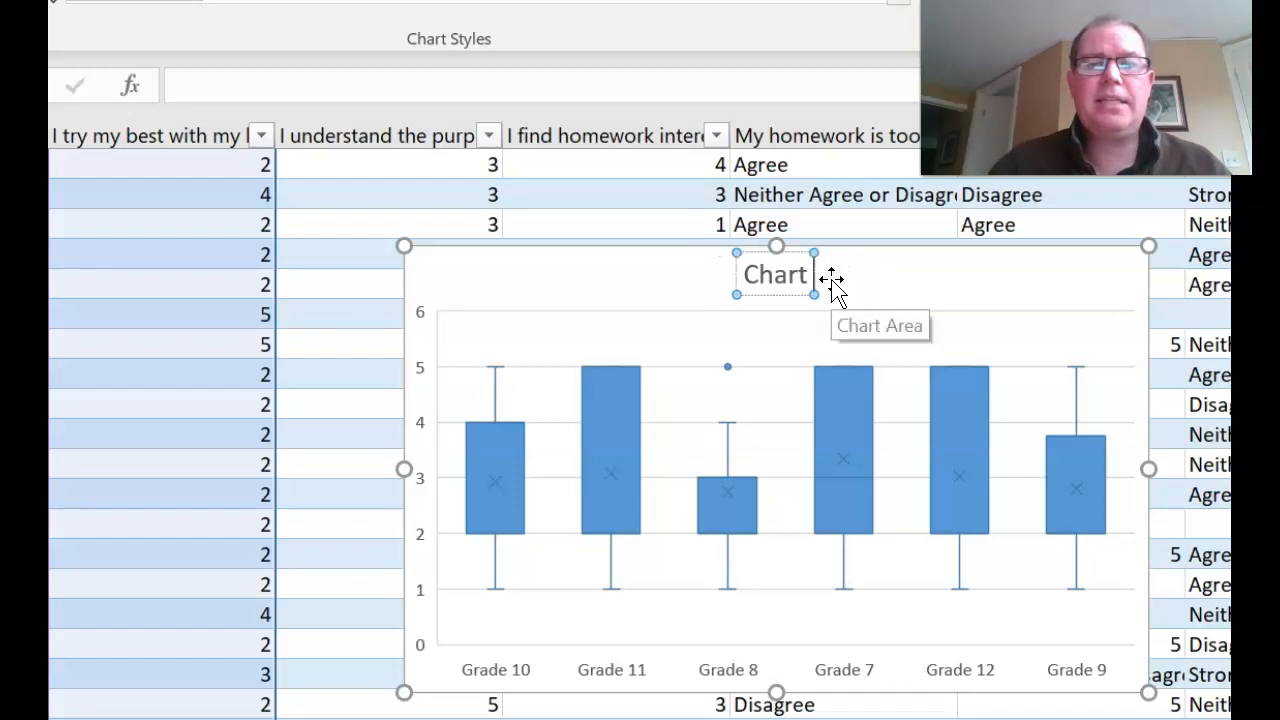
pyautogui.press('BackSpace')
pyautogui.press('BackSpace')
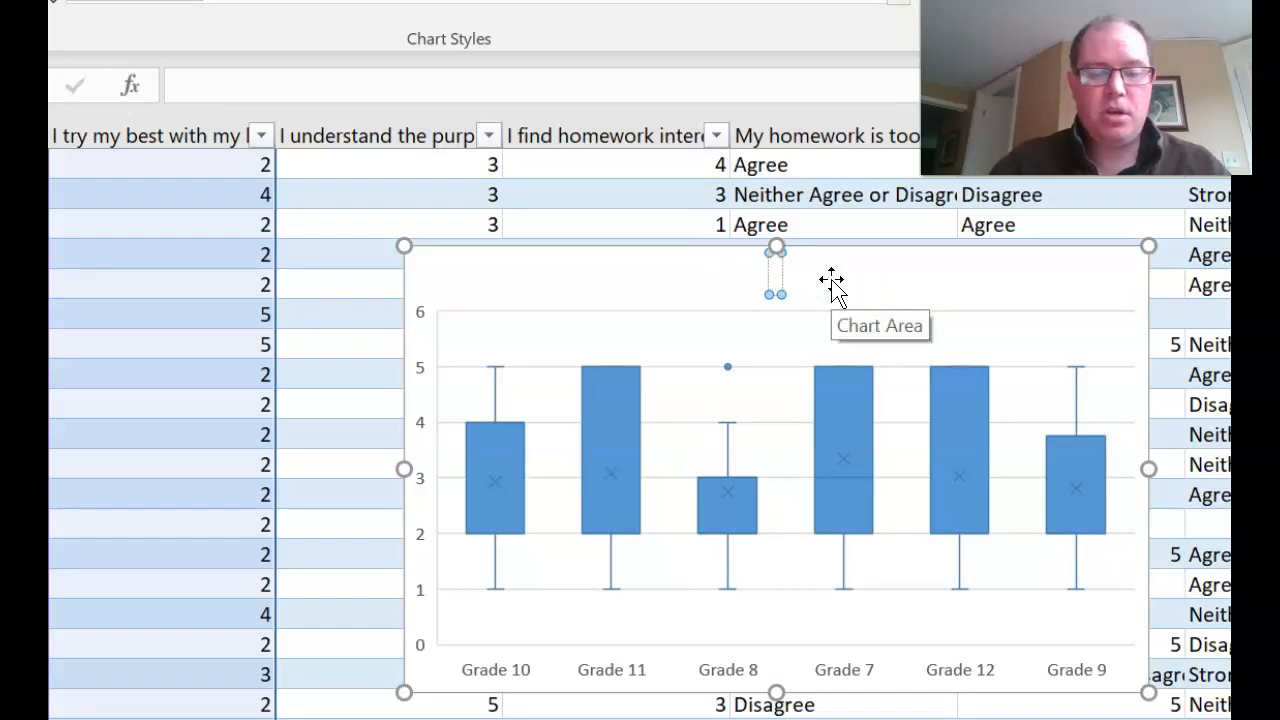
pyautogui.write('Boxplot to sho')
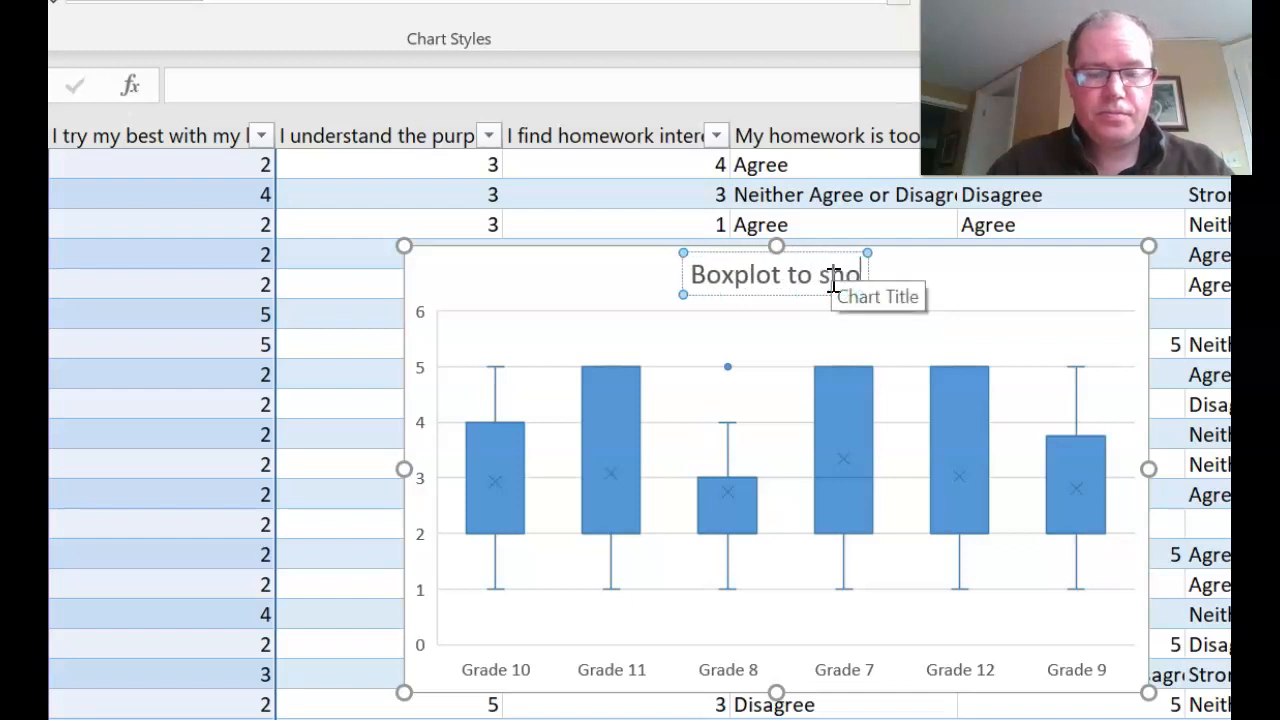
pyautogui.write('w how')
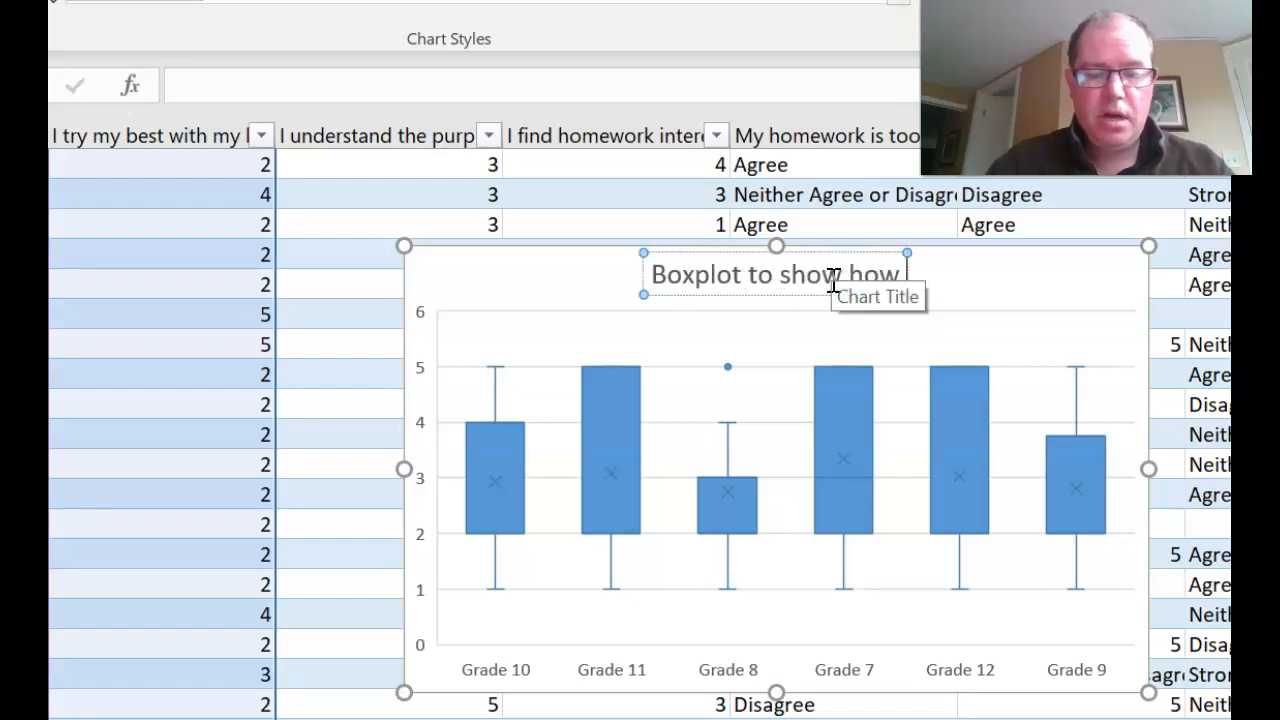
pyautogui.write(' hard st')
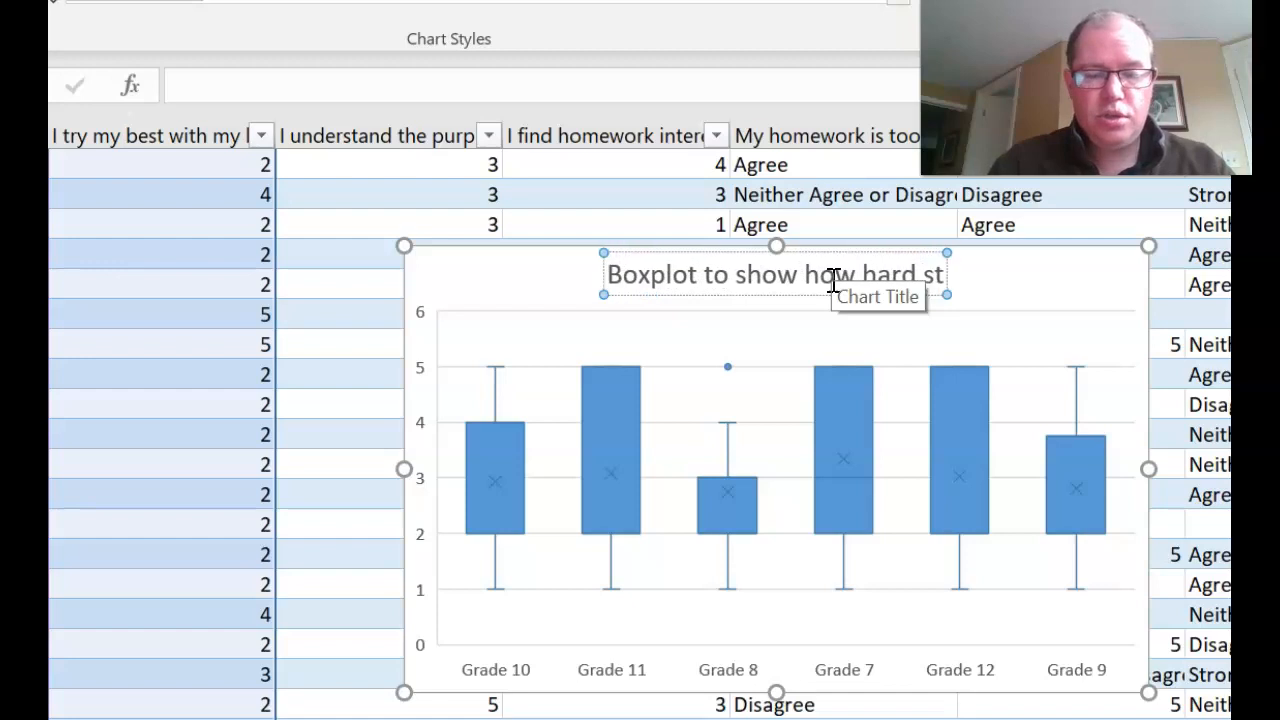
pyautogui.write('udents wor')
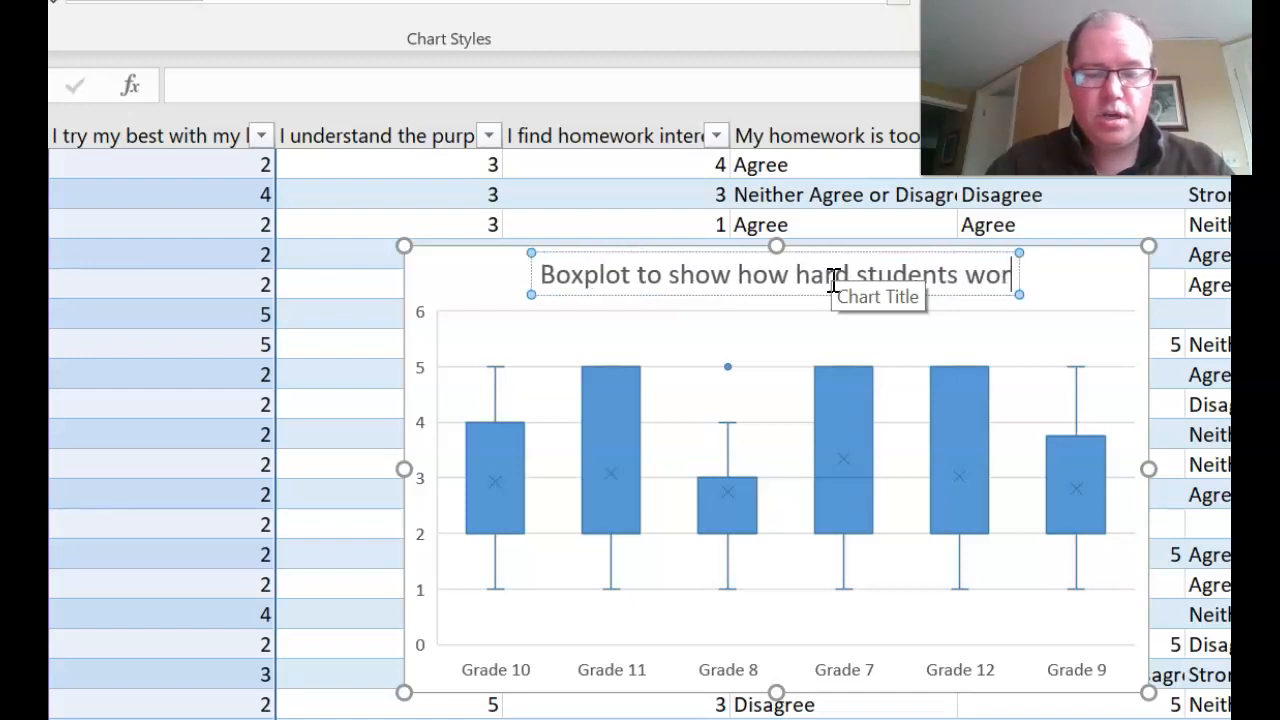
pyautogui.write('k with homework')
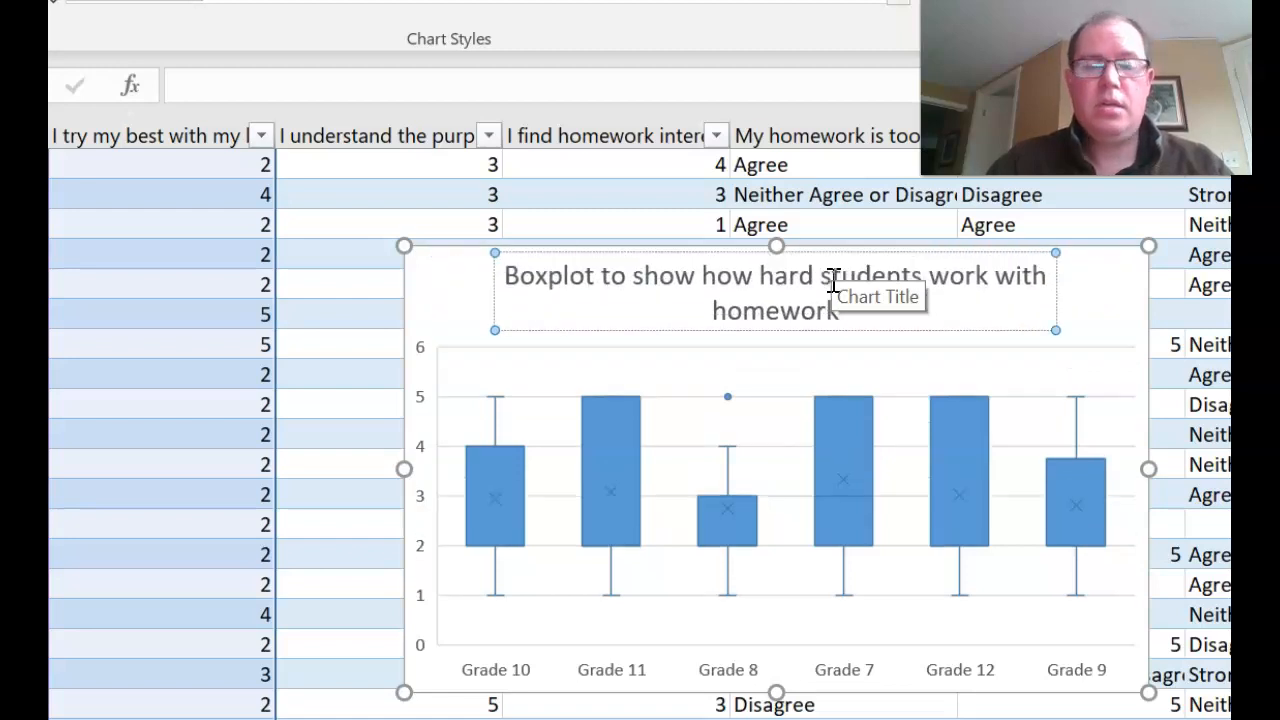
pyautogui.write(' across')
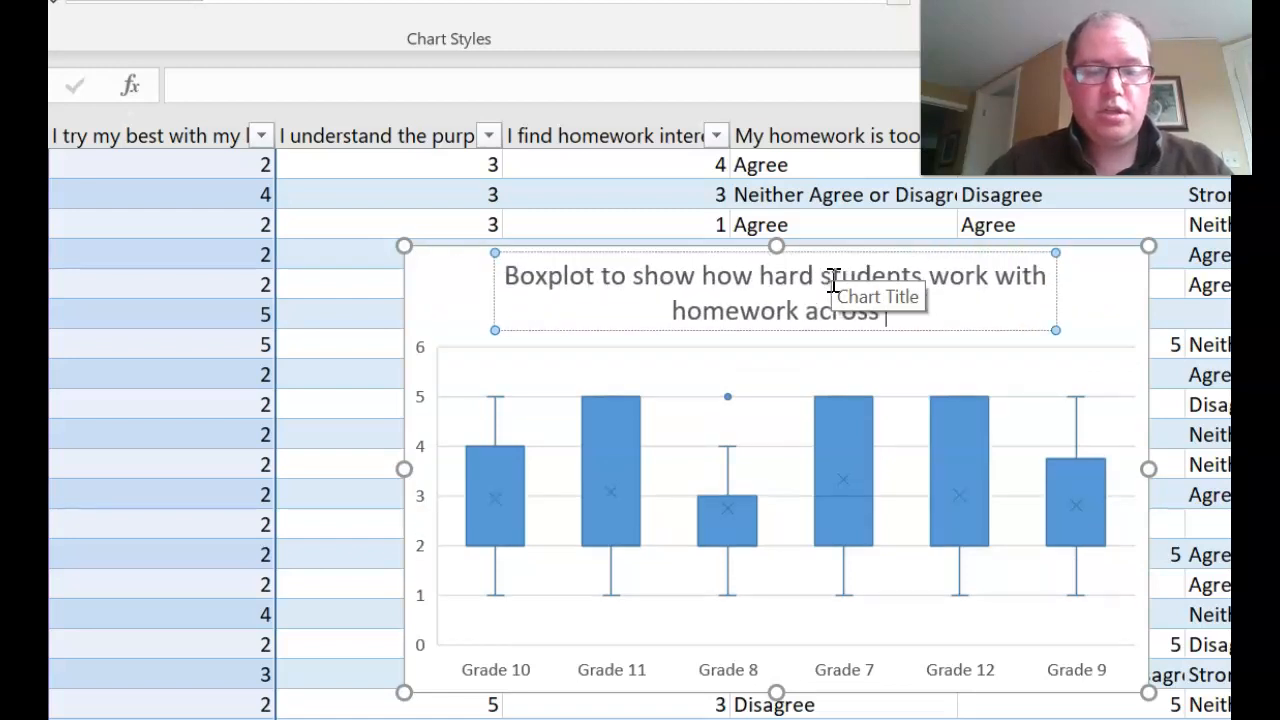
pyautogui.write(' grade level')
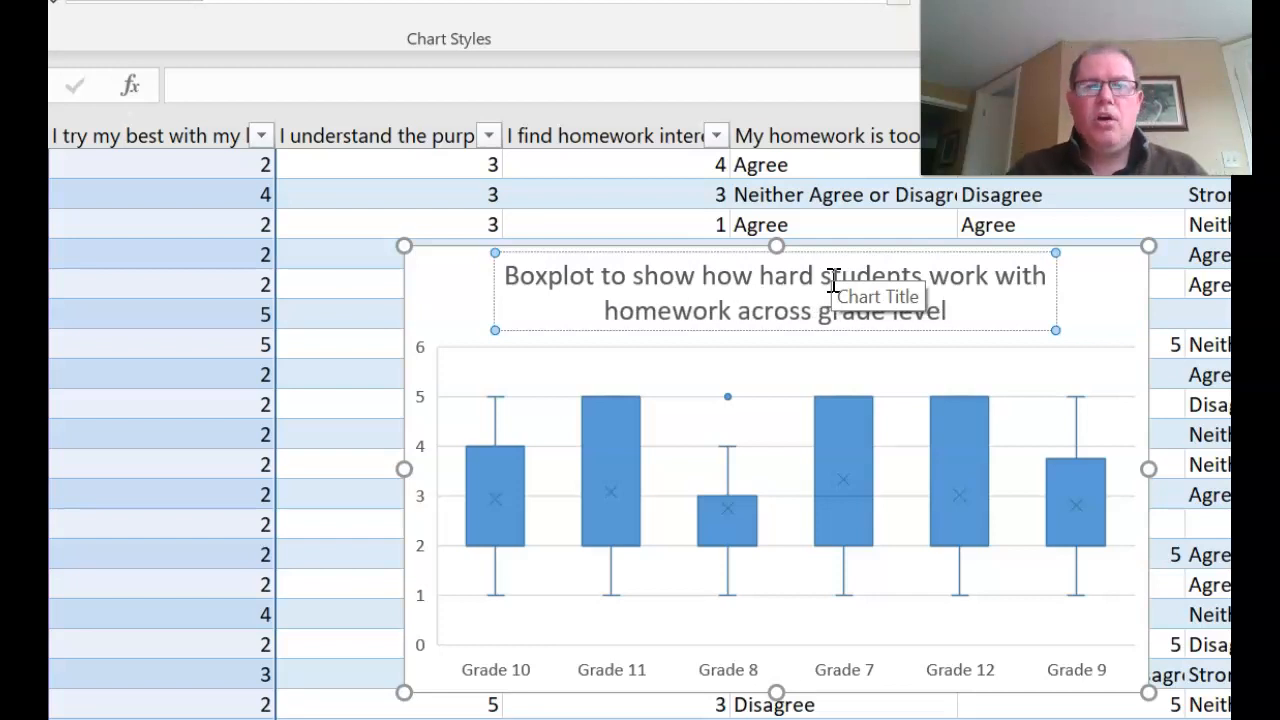
# Step: Examine the box plot's vertical and grade axes and the bin intervals of the histogram
pyautogui.click(418, 441)
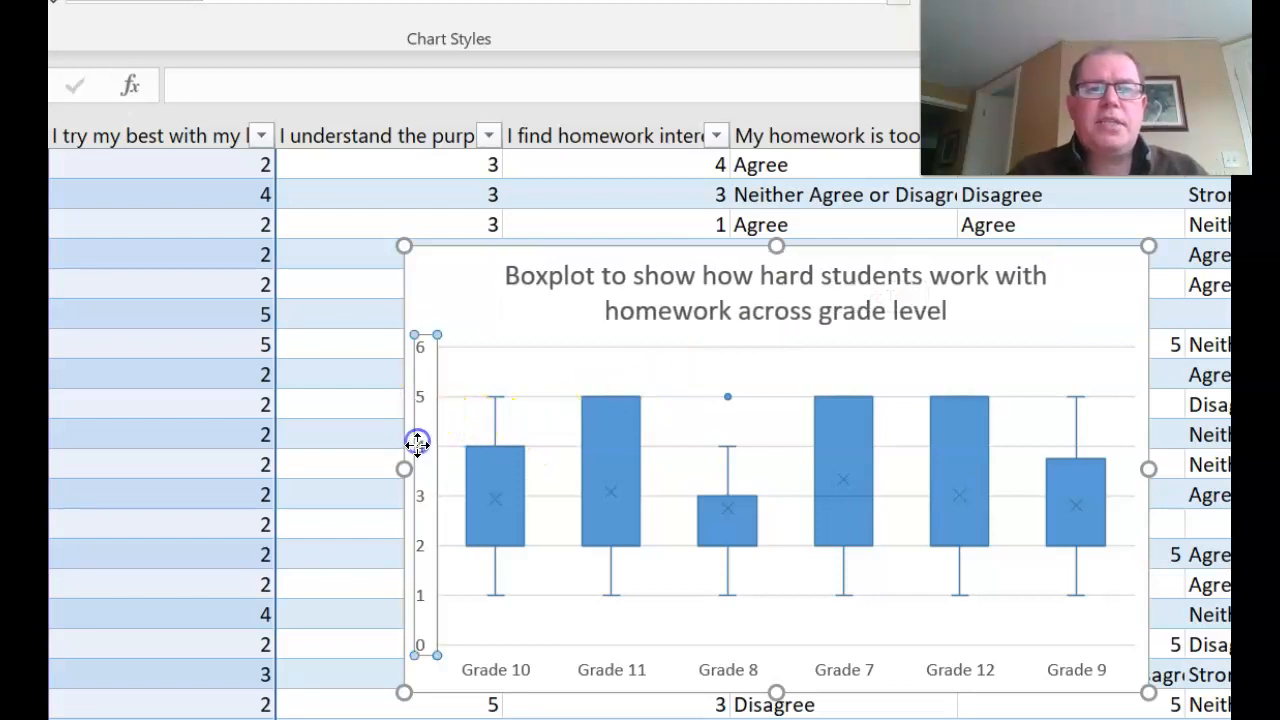
pyautogui.click(691, 664)
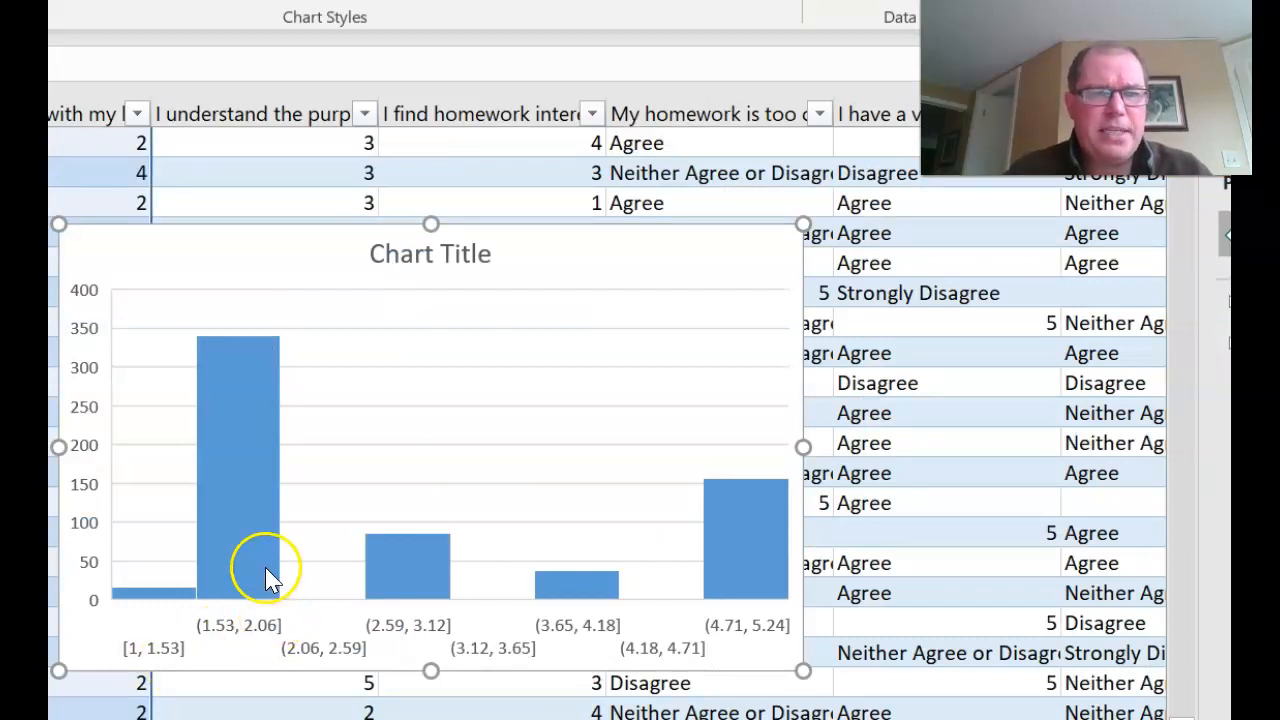
pyautogui.moveTo(170, 607)
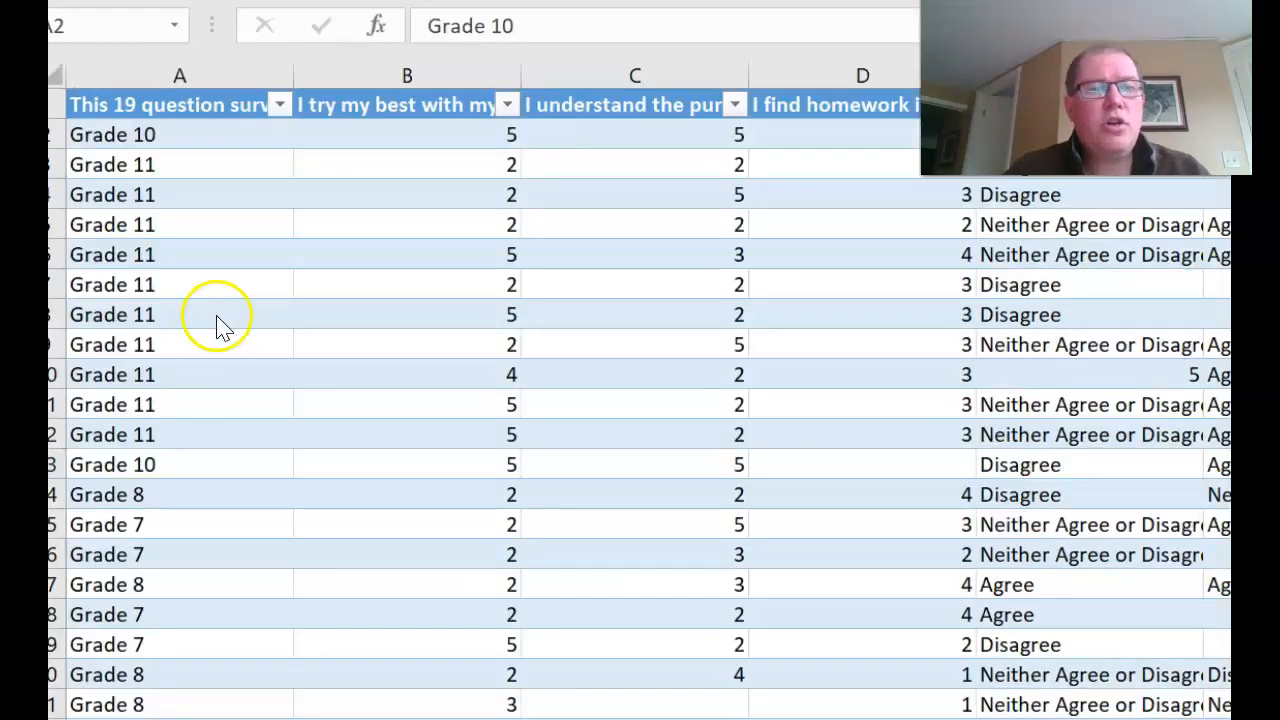
# Step: Copy columns A and B of the survey sheet and switch to Fathom
pyautogui.click(180, 76)
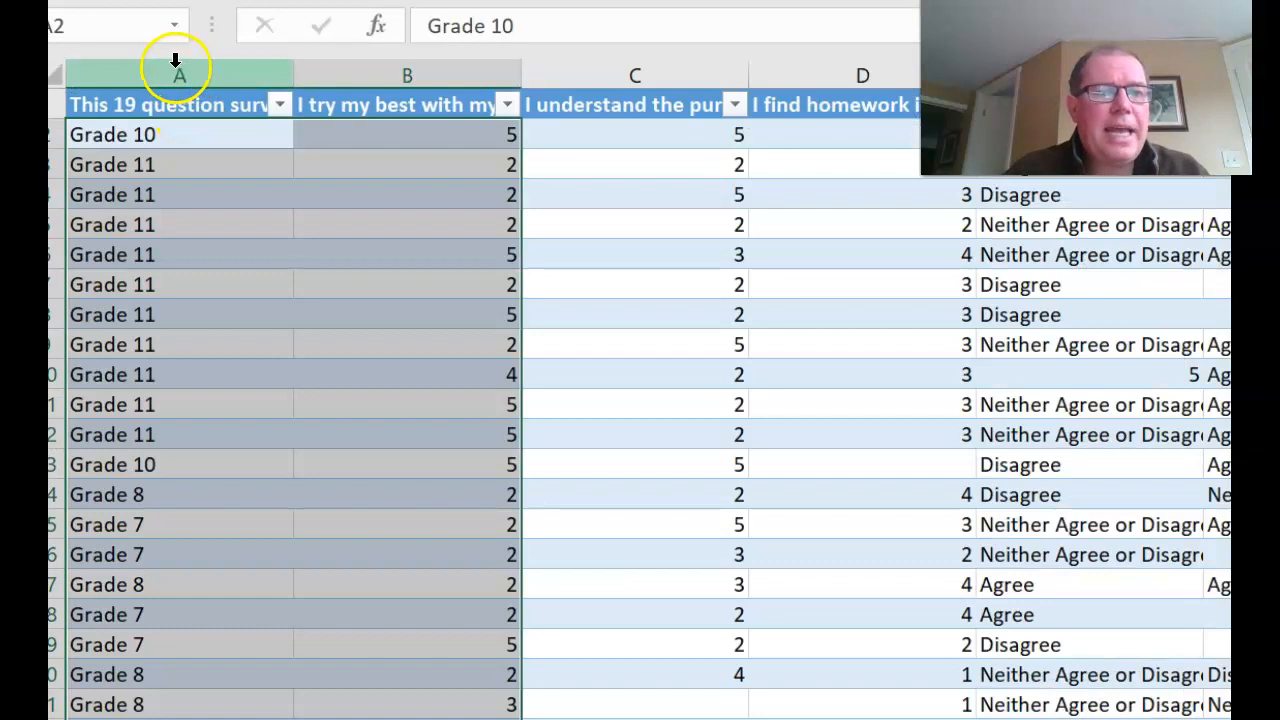
pyautogui.moveTo(176, 62); pyautogui.dragTo(347, 60)
pyautogui.hotkey('ctrl', 'c')
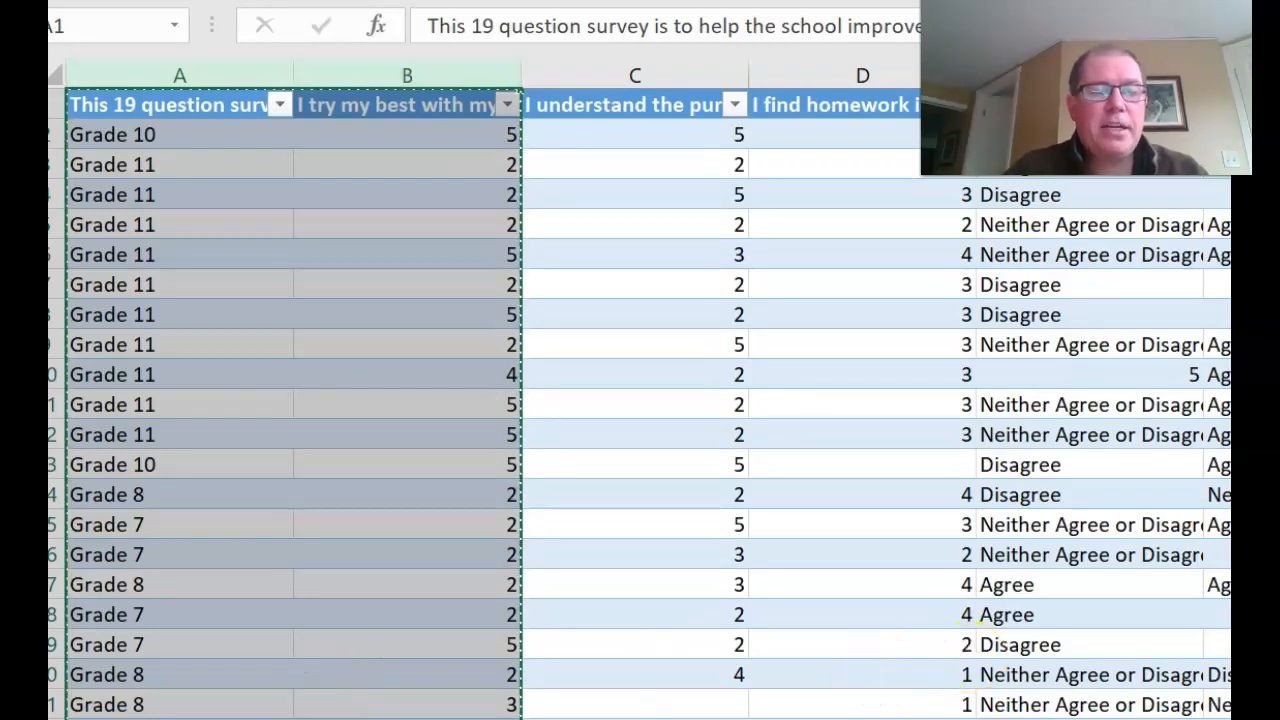
pyautogui.hotkey('alt', 'Tab')
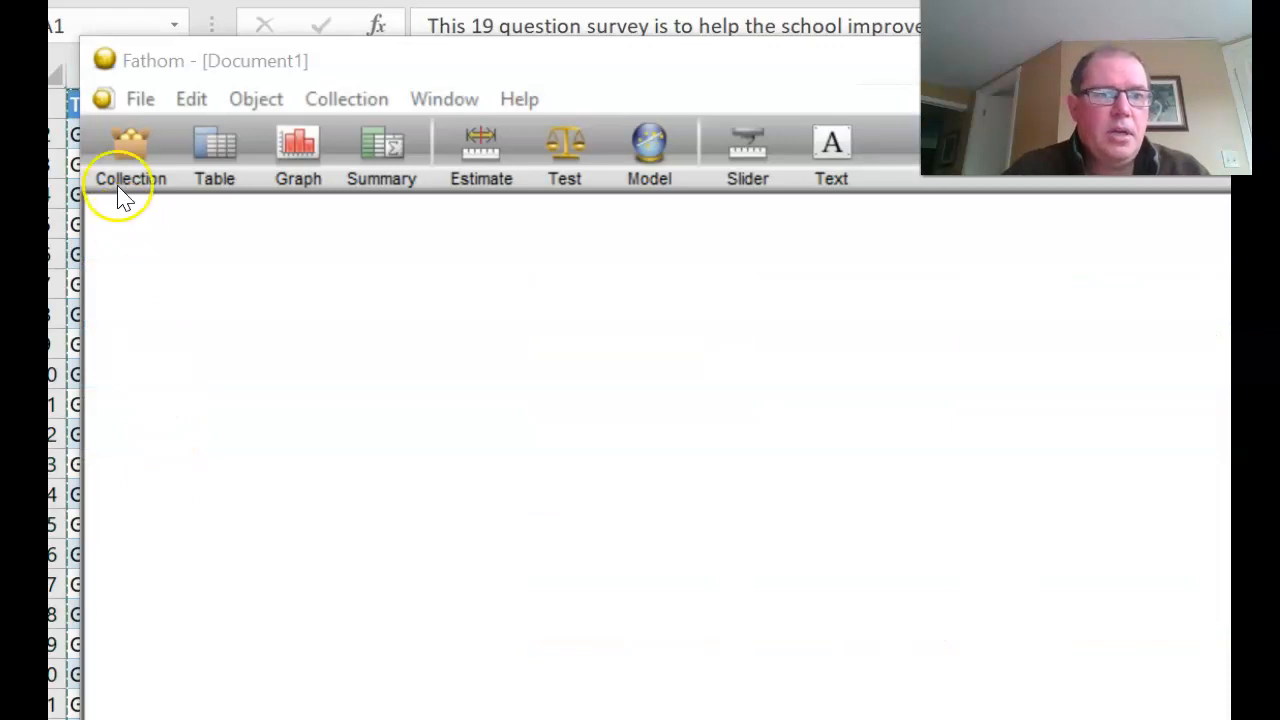
# Step: Create a new collection from the copied survey data and display it in a table below the collection
pyautogui.moveTo(114, 143); pyautogui.dragTo(168, 290)
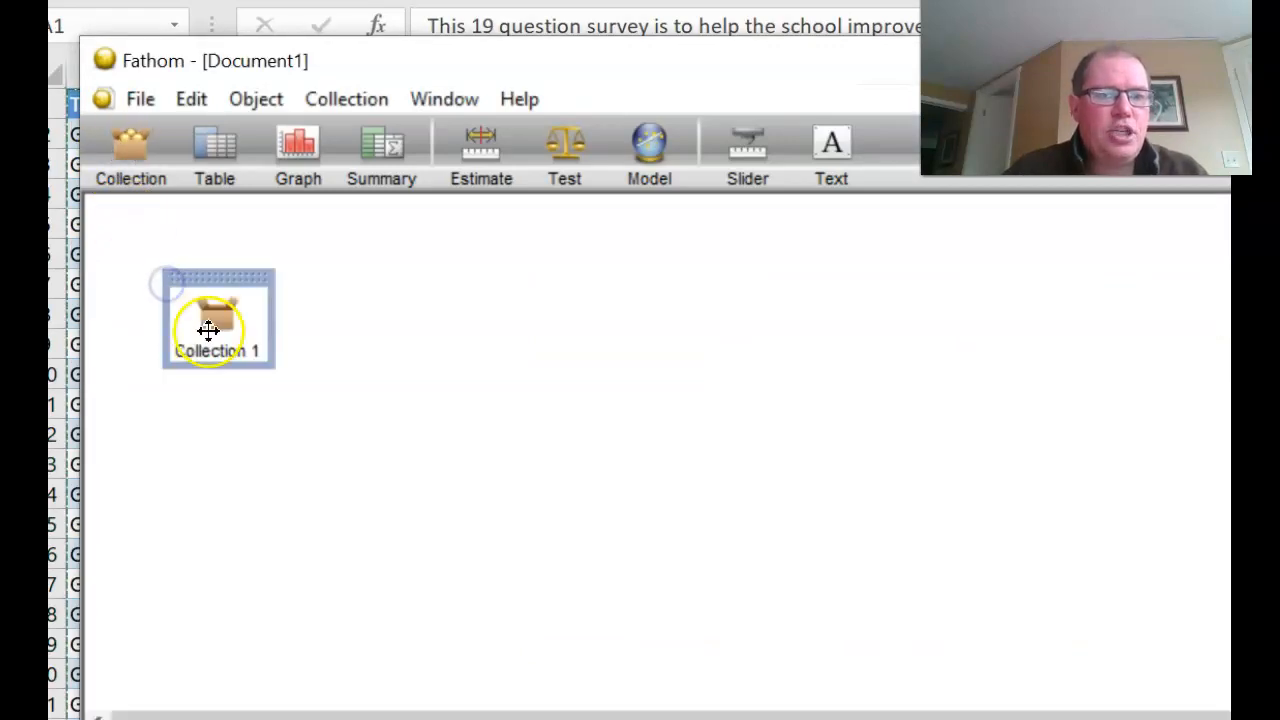
pyautogui.rightClick(208, 330)
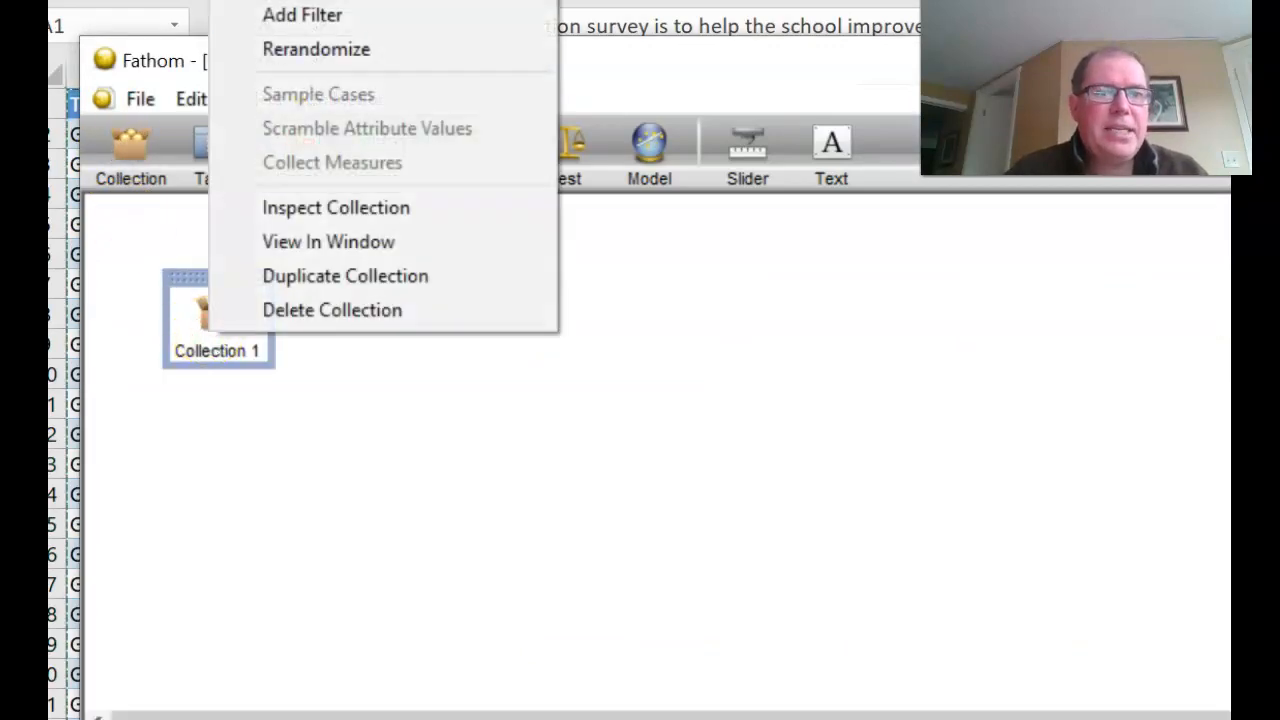
pyautogui.click(302, 2)
pyautogui.moveTo(212, 143); pyautogui.dragTo(170, 405)
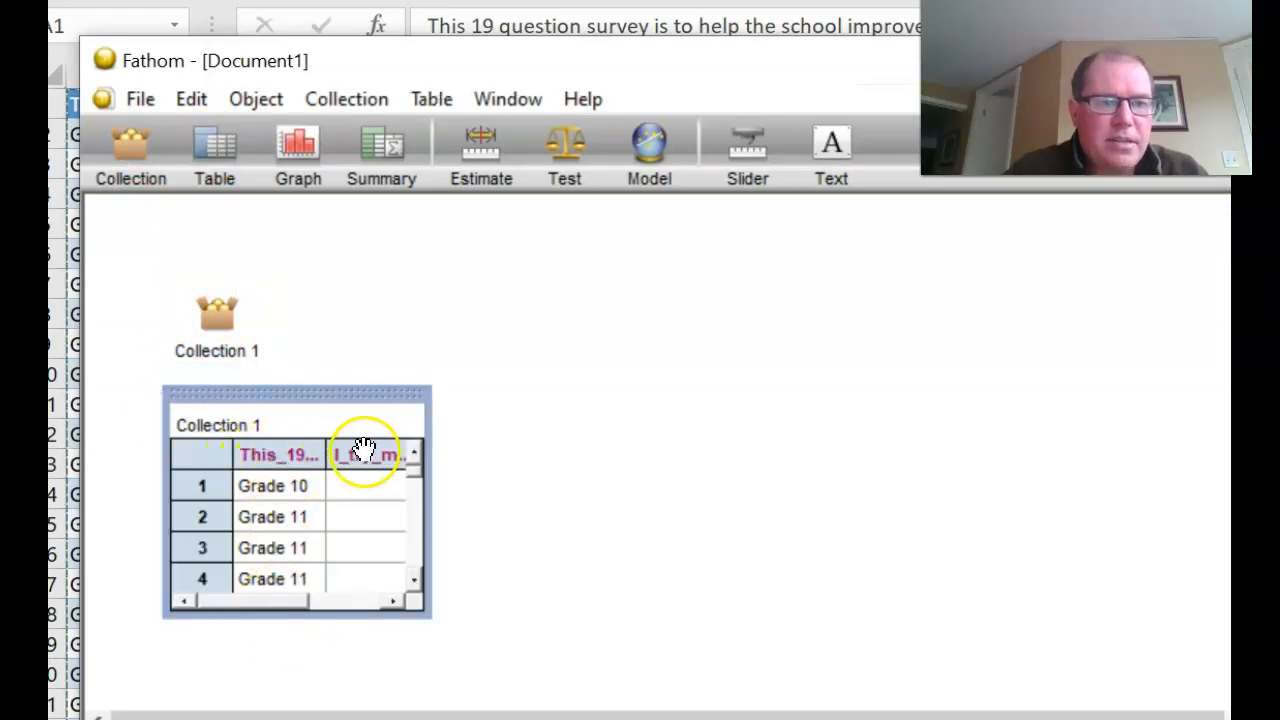
# Step: Add a graph with I_try_my_best_with_my_homework on its horizontal axis and enlarge it
pyautogui.moveTo(297, 160); pyautogui.dragTo(566, 272)
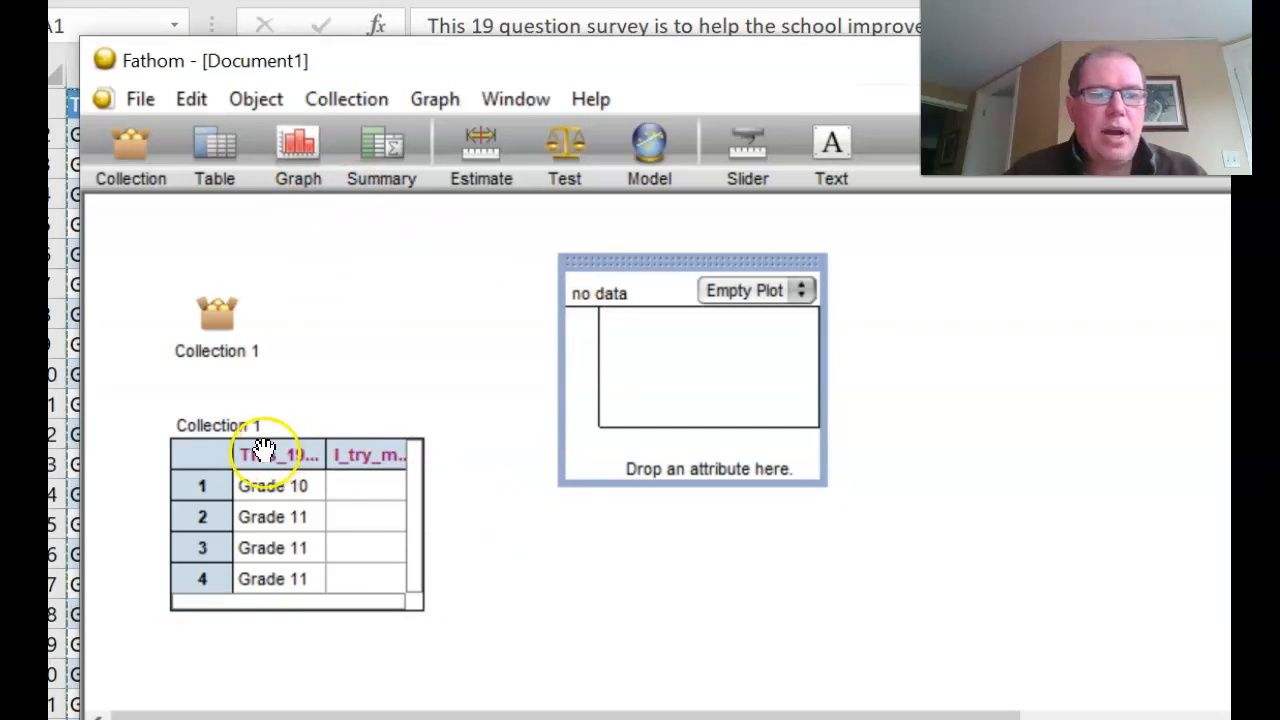
pyautogui.moveTo(355, 456); pyautogui.dragTo(559, 468)
pyautogui.moveTo(656, 457); pyautogui.dragTo(661, 458)
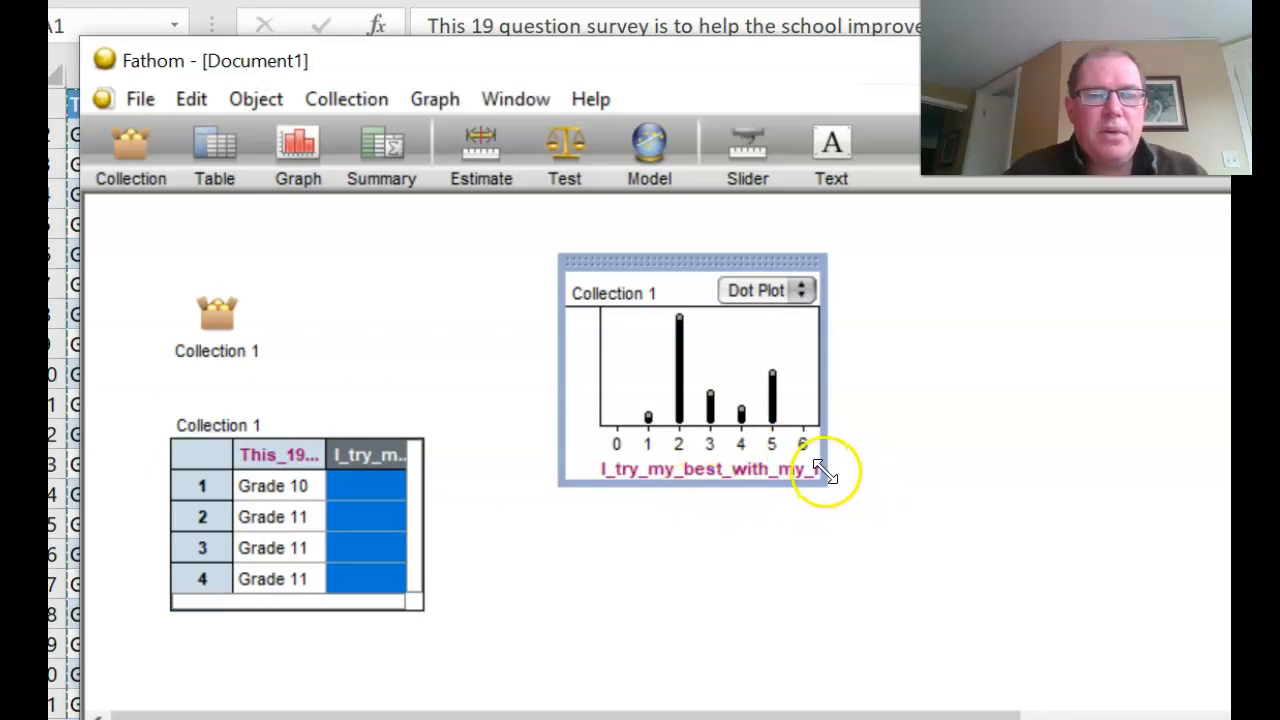
pyautogui.moveTo(825, 480); pyautogui.dragTo(1096, 675)
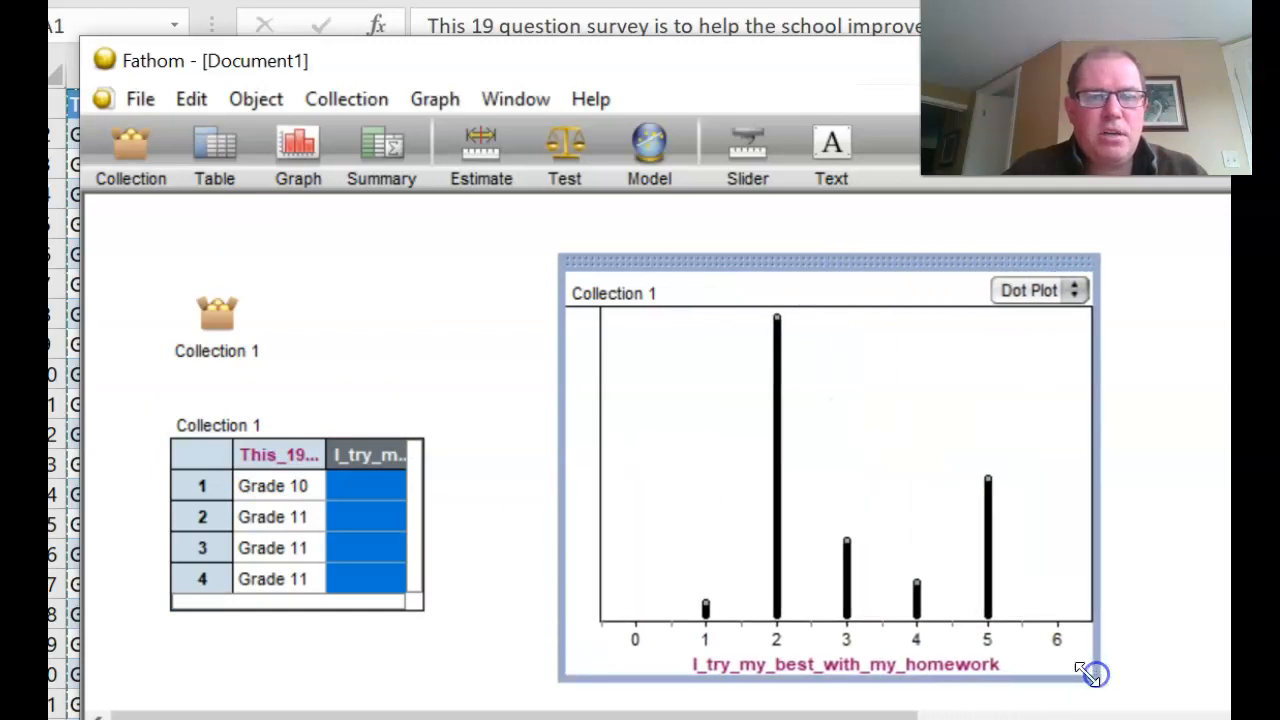
# Step: Put the grade attribute on the graph's vertical axis and change the plot type to Box Plot
pyautogui.click(270, 460)
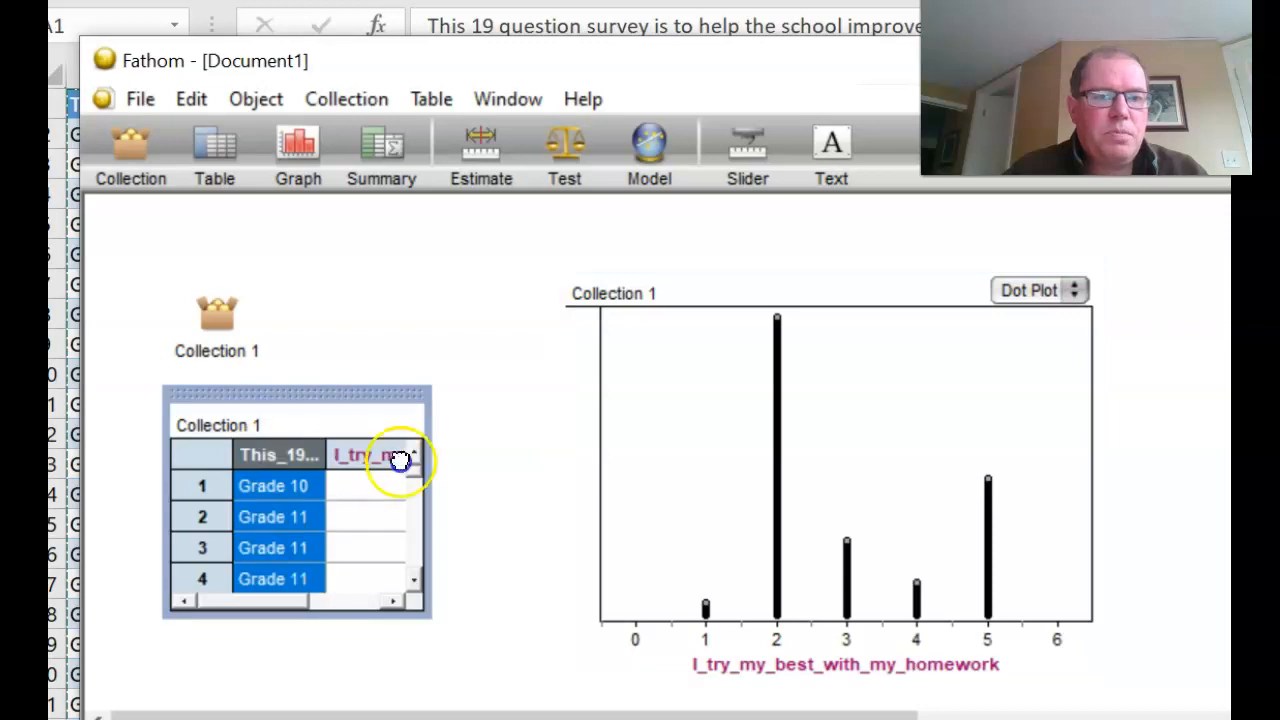
pyautogui.moveTo(558, 451); pyautogui.dragTo(577, 451)
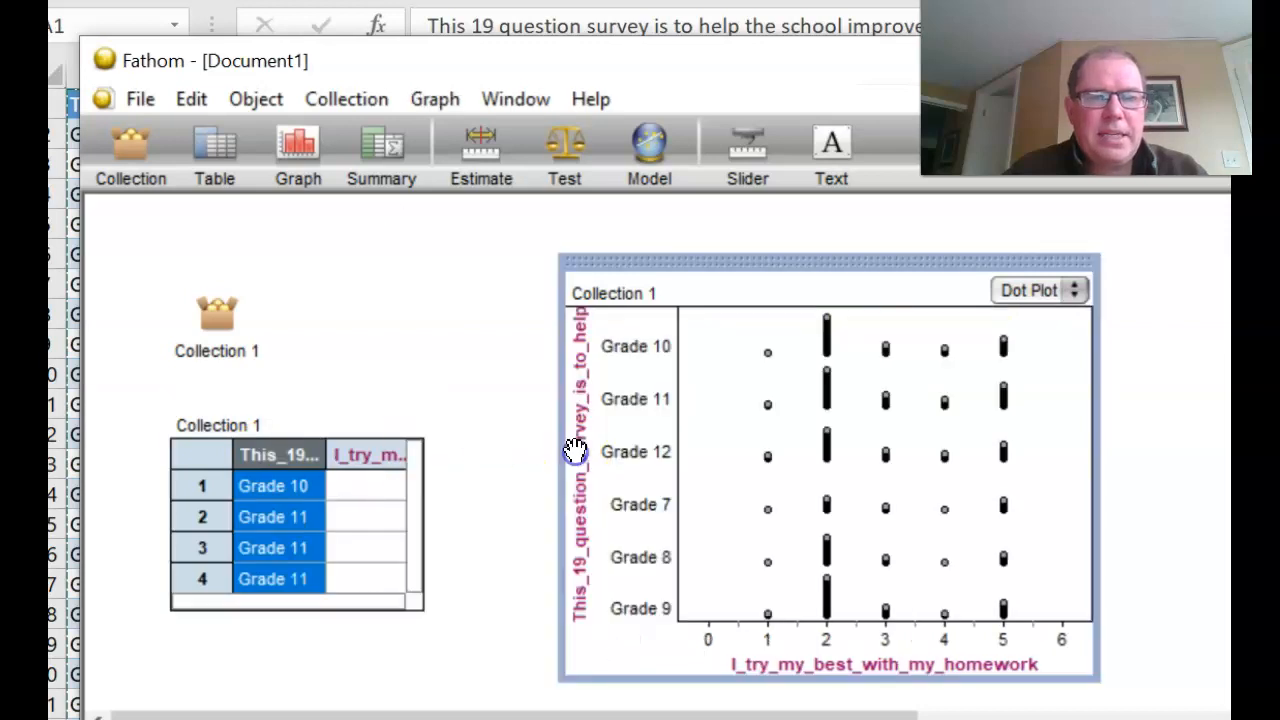
pyautogui.click(1074, 290)
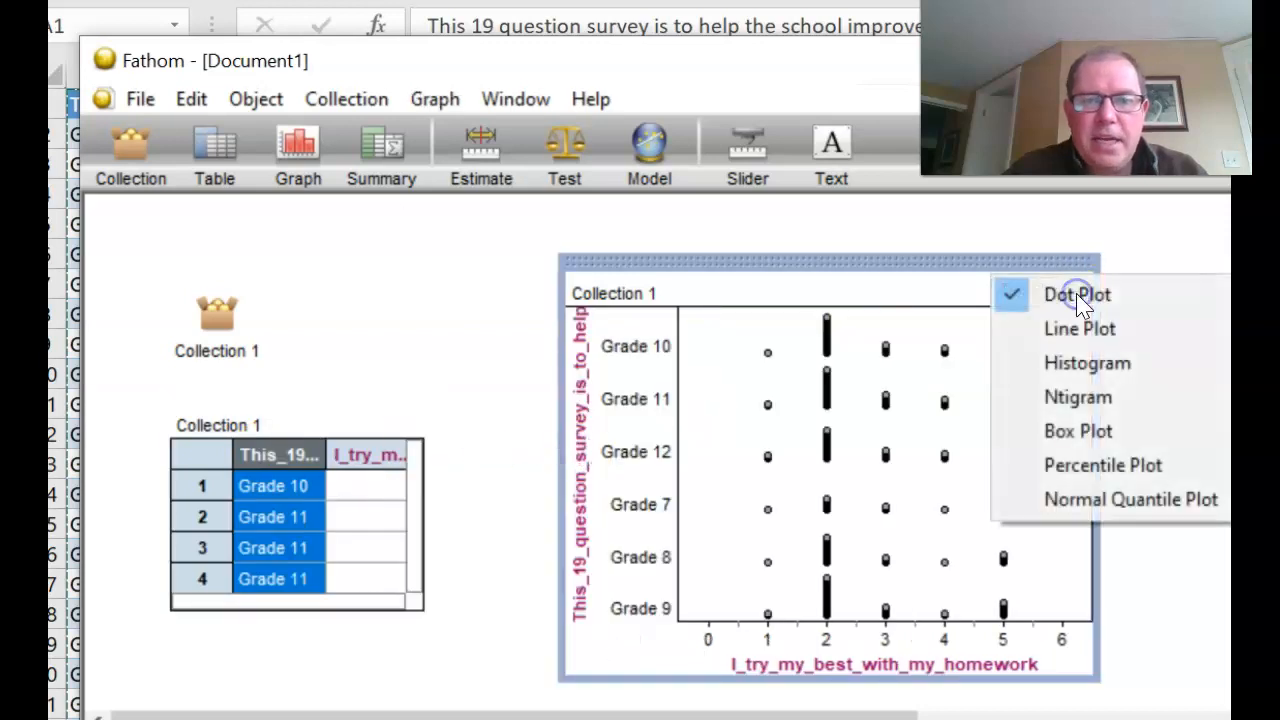
pyautogui.click(1090, 432)
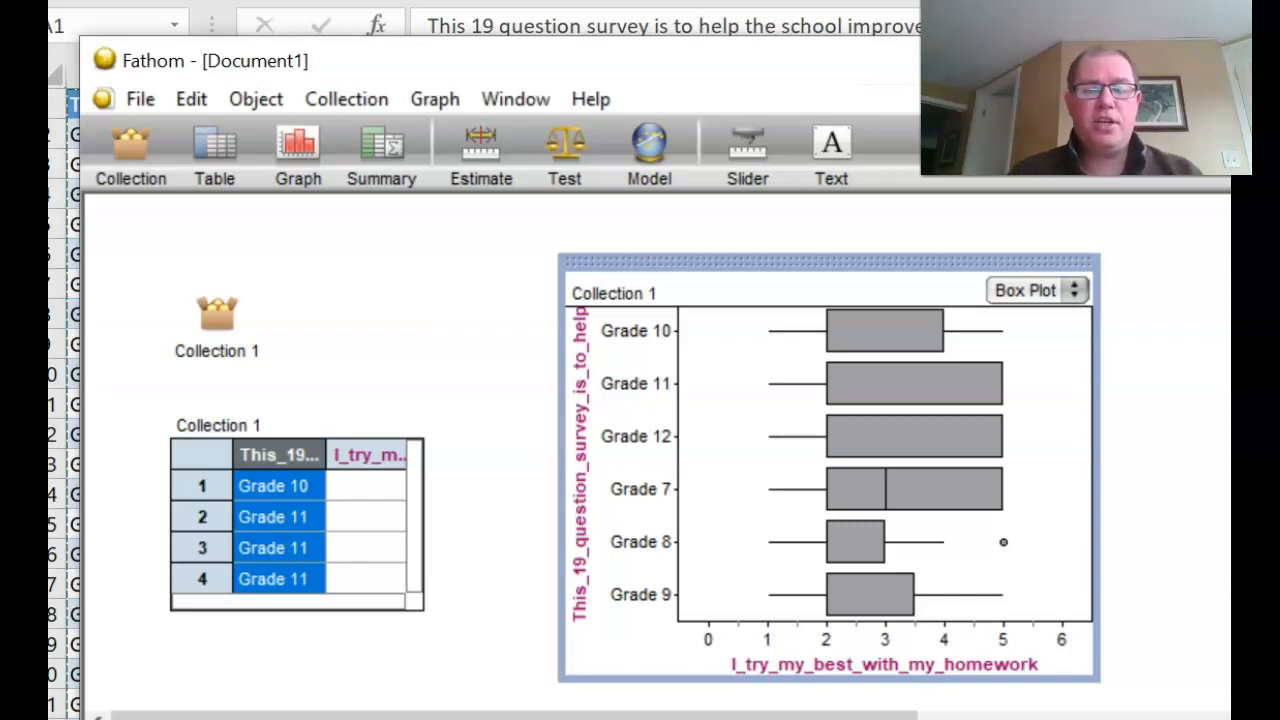
# Step: Change the plot type of the grade-by-grade homework graph to Histogram
pyautogui.click(1070, 291)
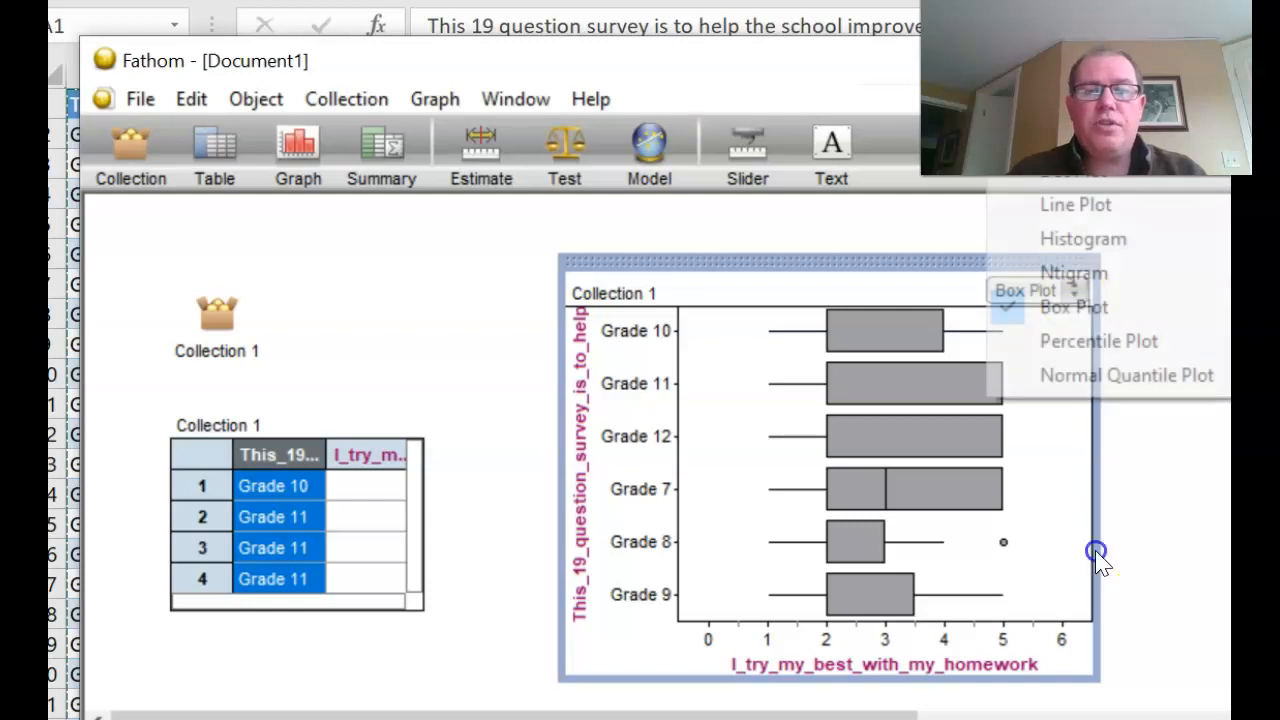
pyautogui.click(1080, 248)
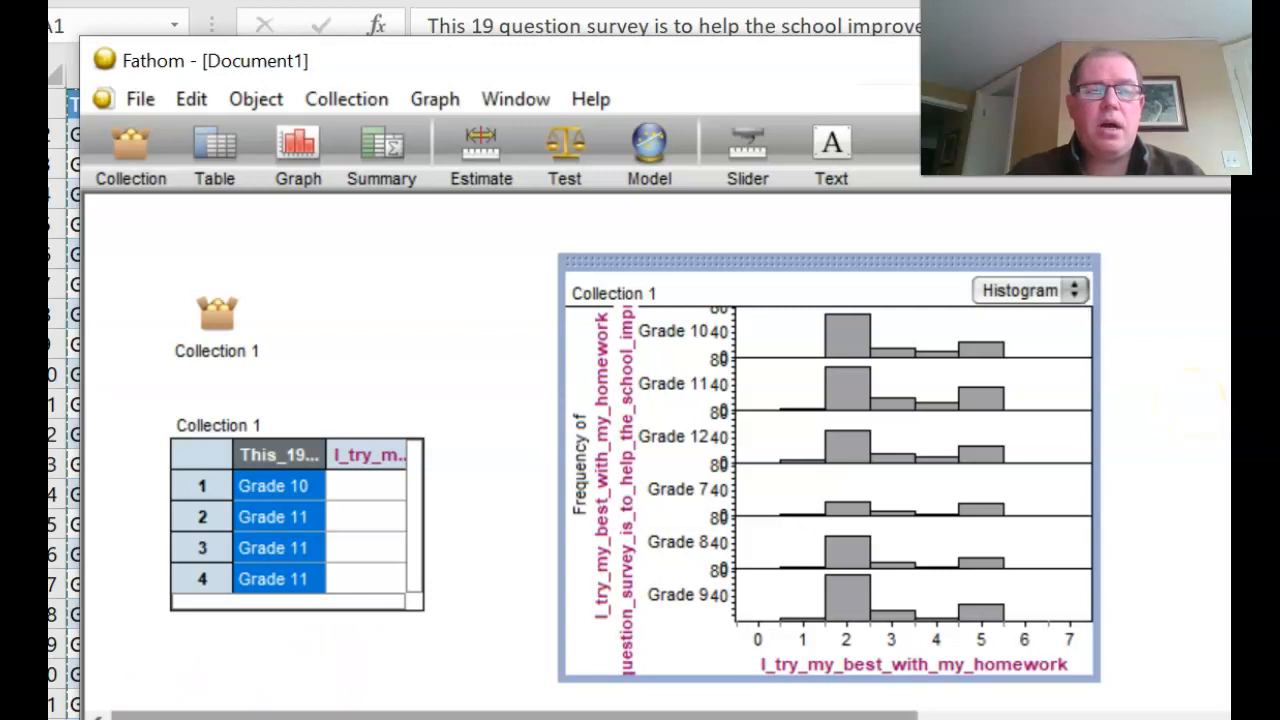
# Step: Switch to the class notes and go past the pasted histograms to the question on whether understanding homework's purpose increases effort
pyautogui.hotkey('alt', 'Tab')
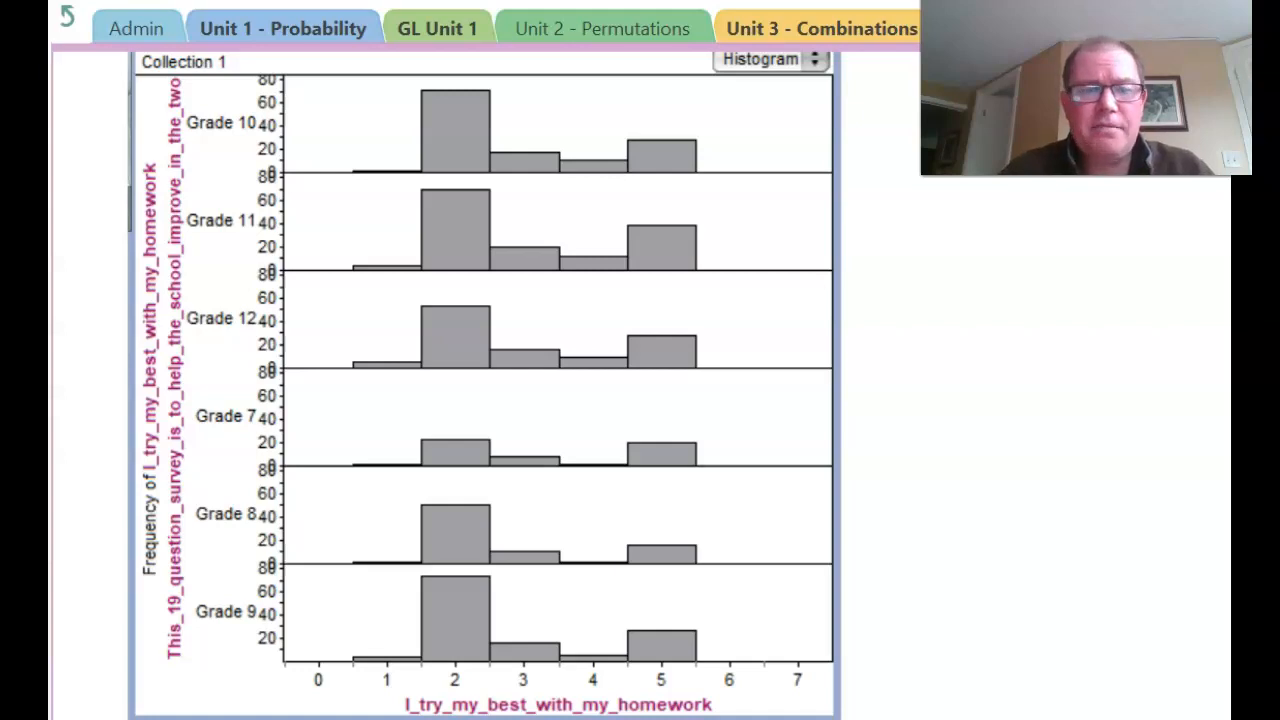
pyautogui.scroll(-7, 505, 385)
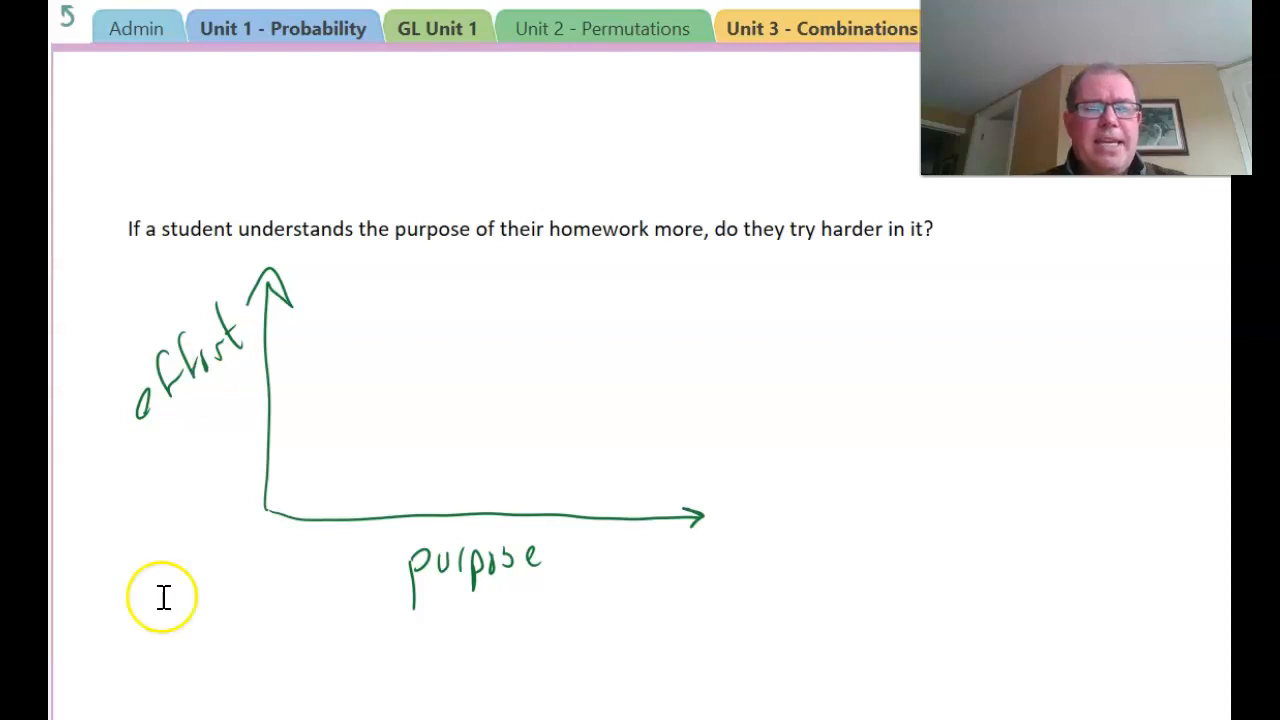
# Step: Switch to the Excel survey data and copy the "I try my best with my homework" and "I understand the purpose of my homework" columns to Sheet6
pyautogui.click(220, 718)
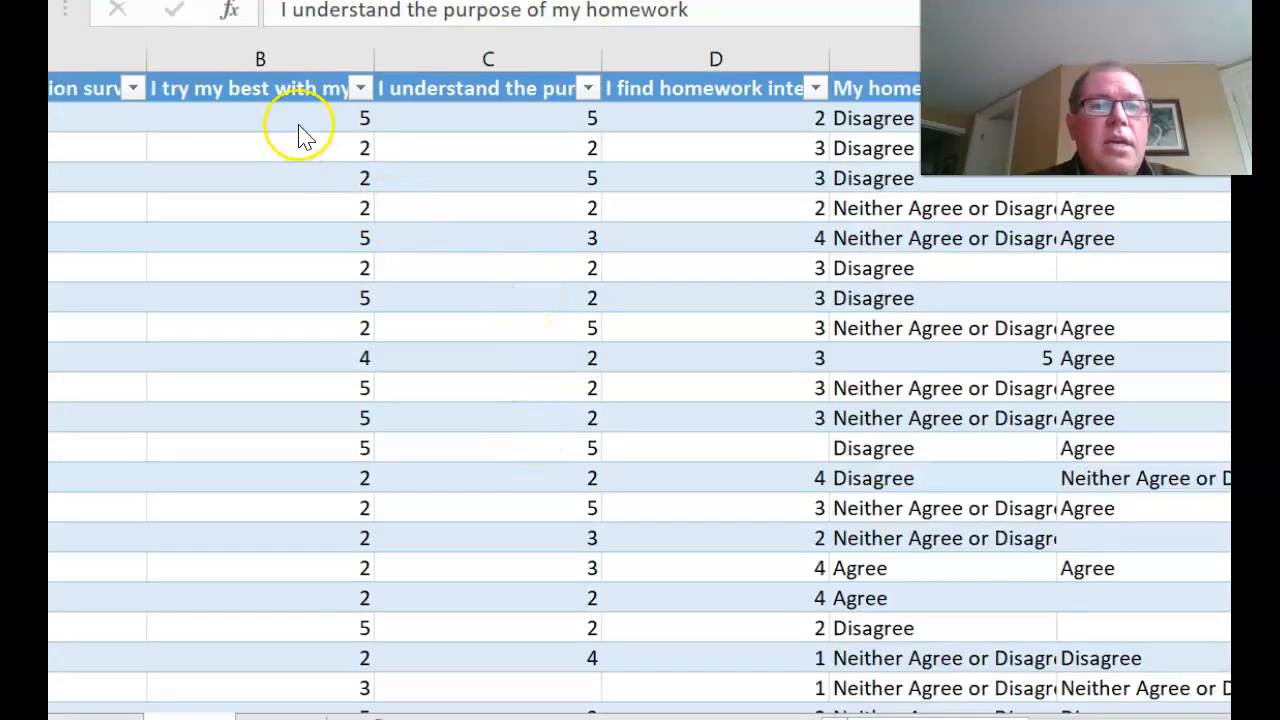
pyautogui.click(261, 89)
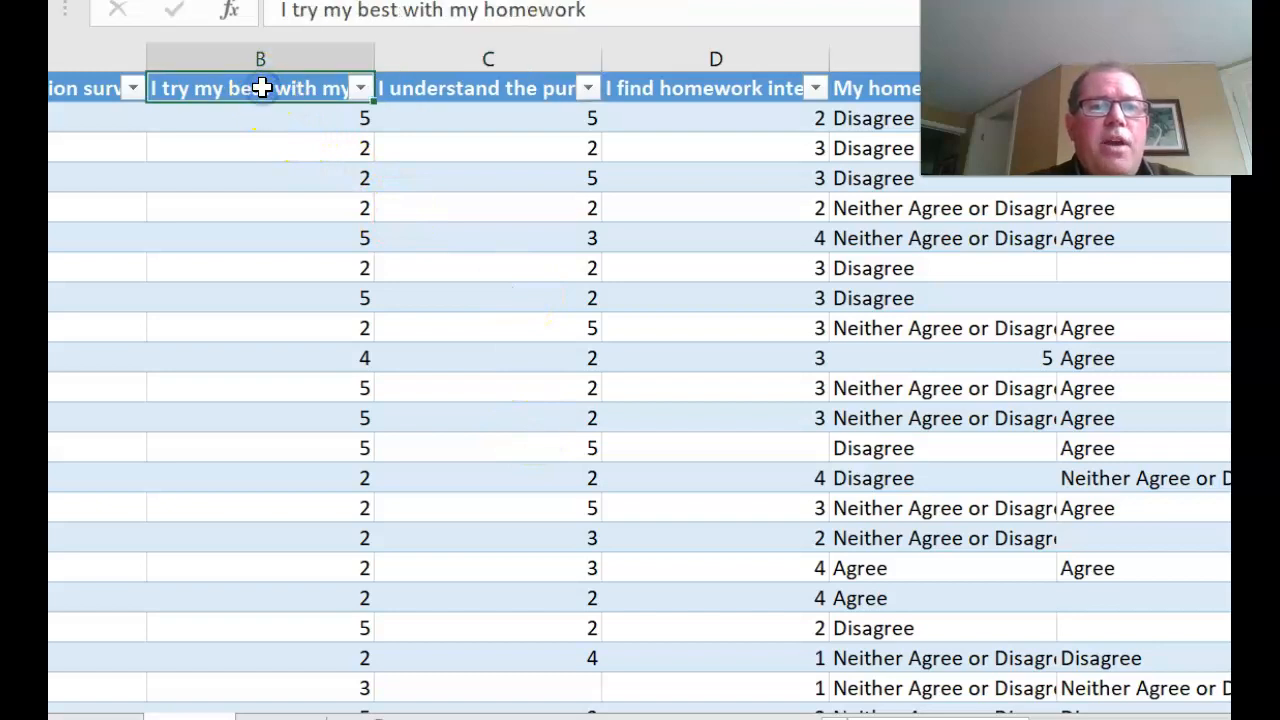
pyautogui.click(466, 88)
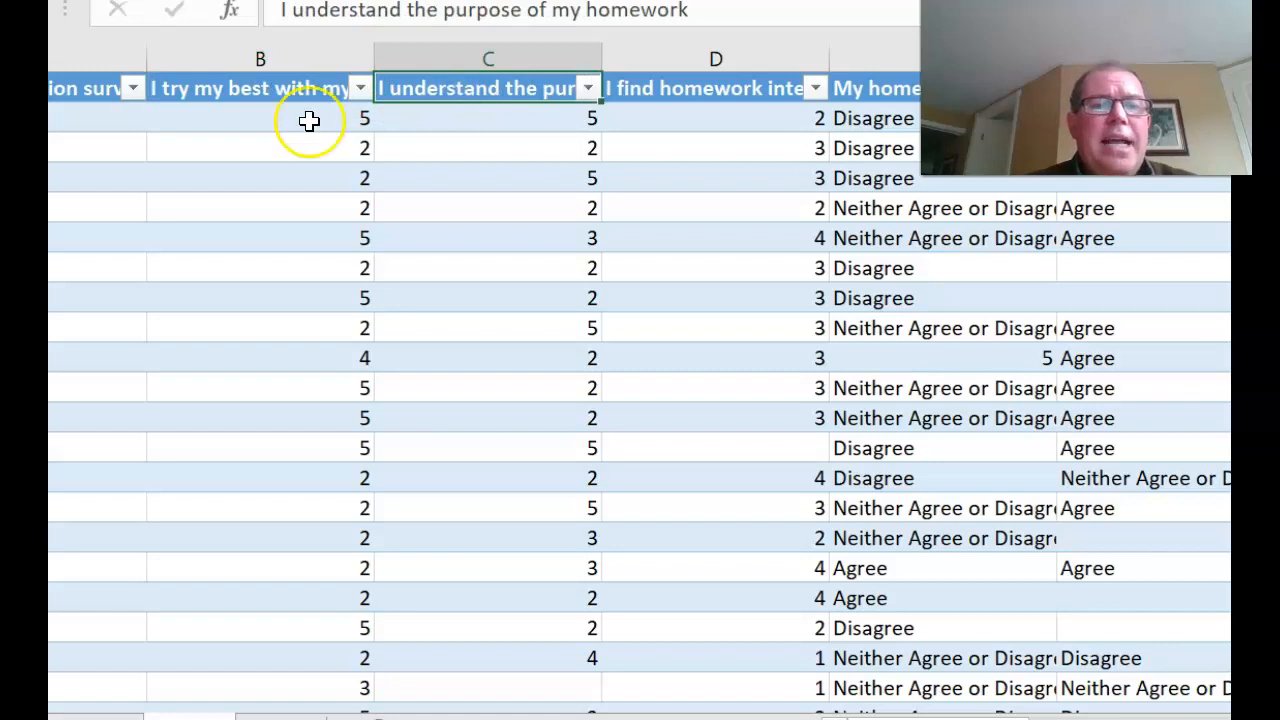
pyautogui.click(252, 89)
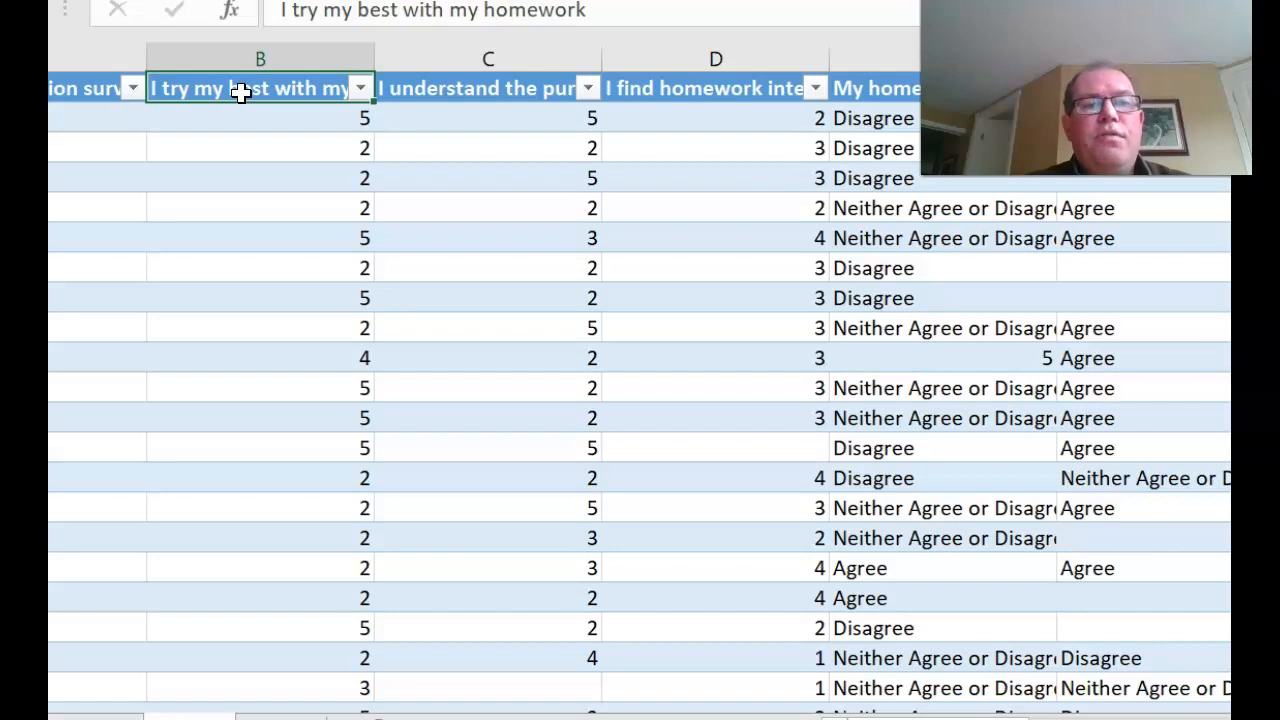
pyautogui.moveTo(249, 62); pyautogui.dragTo(416, 56)
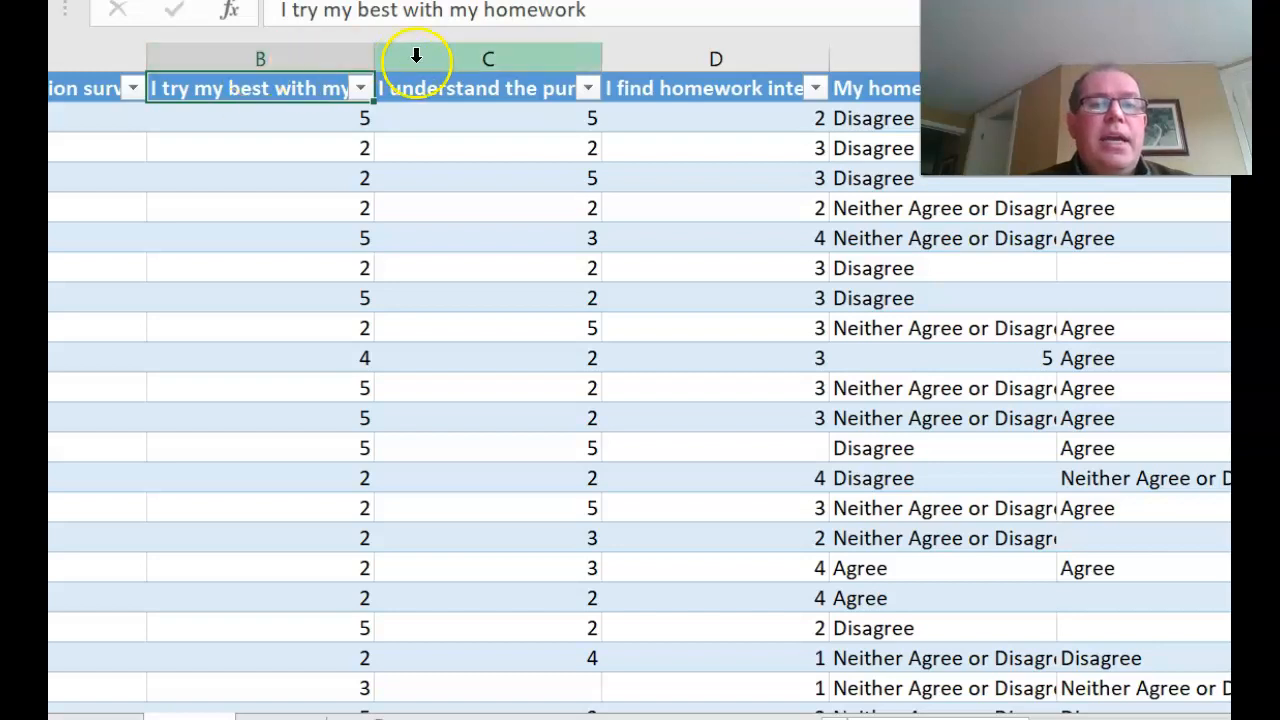
pyautogui.click(516, 47)
pyautogui.rightClick(516, 55)
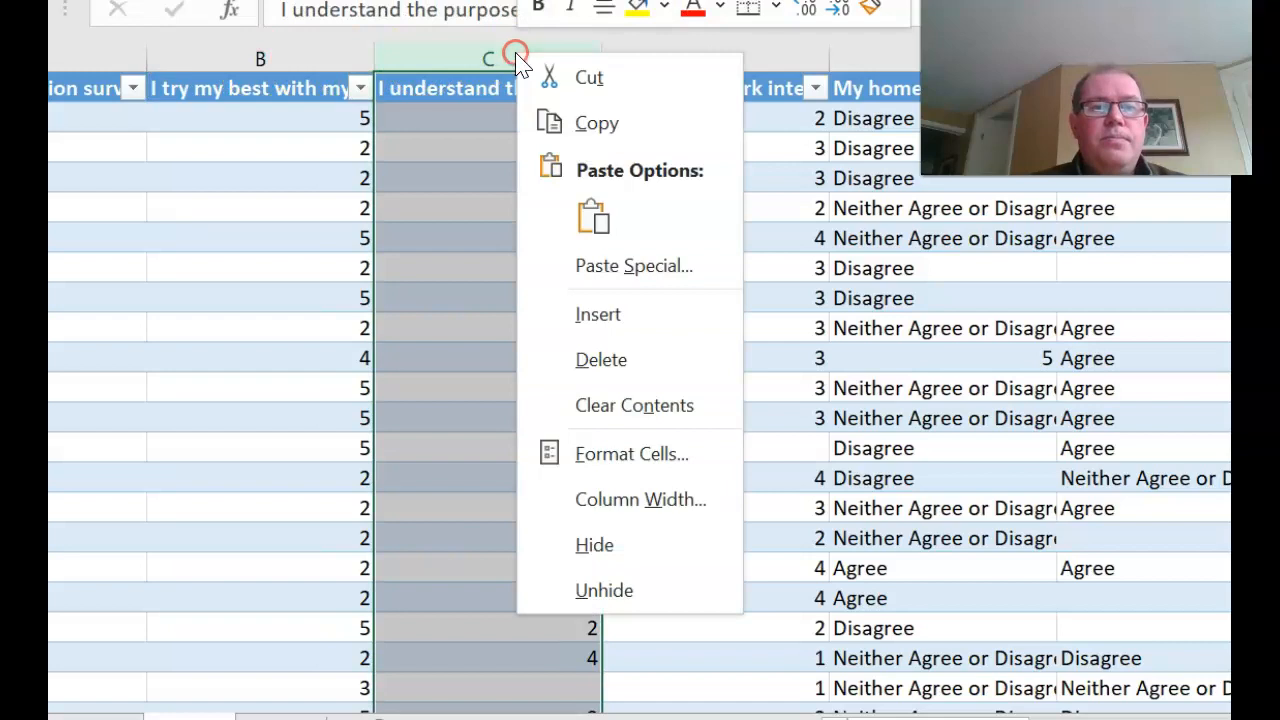
pyautogui.click(620, 322)
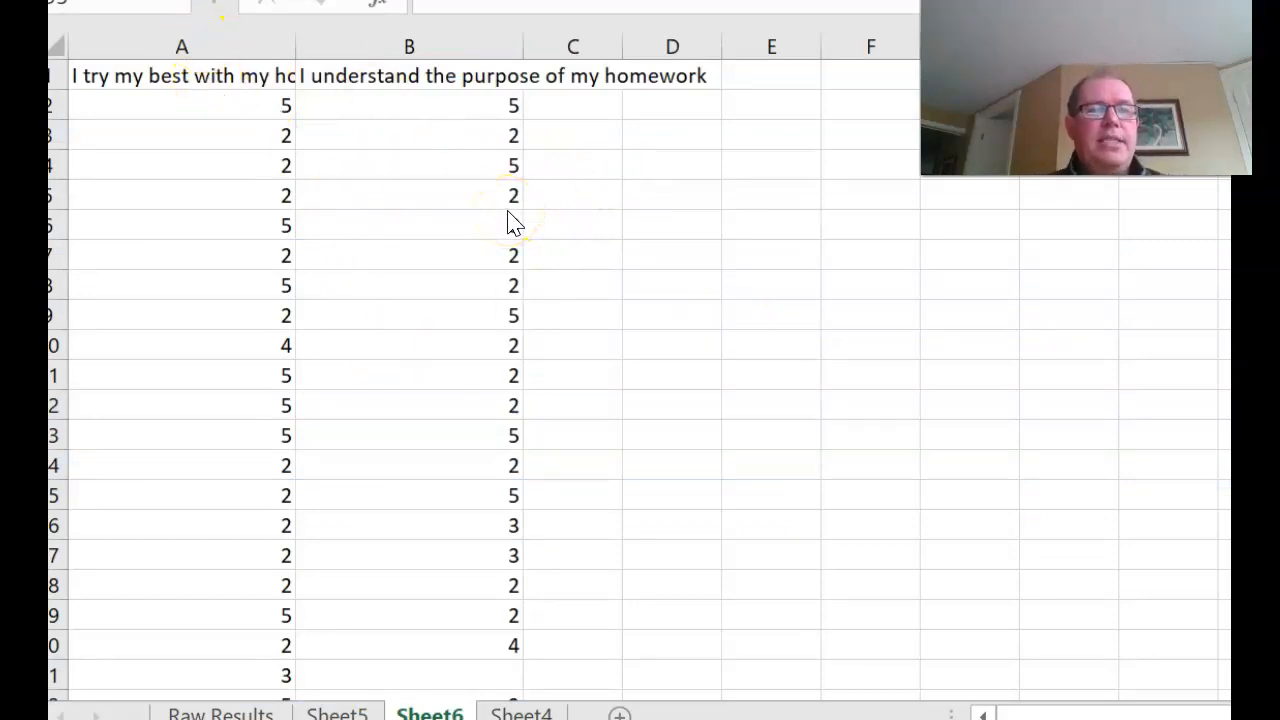
# Step: Move the "I try my best with my homework" data from column A to column C by copying it and clearing column A
pyautogui.click(206, 49)
pyautogui.click(205, 40)
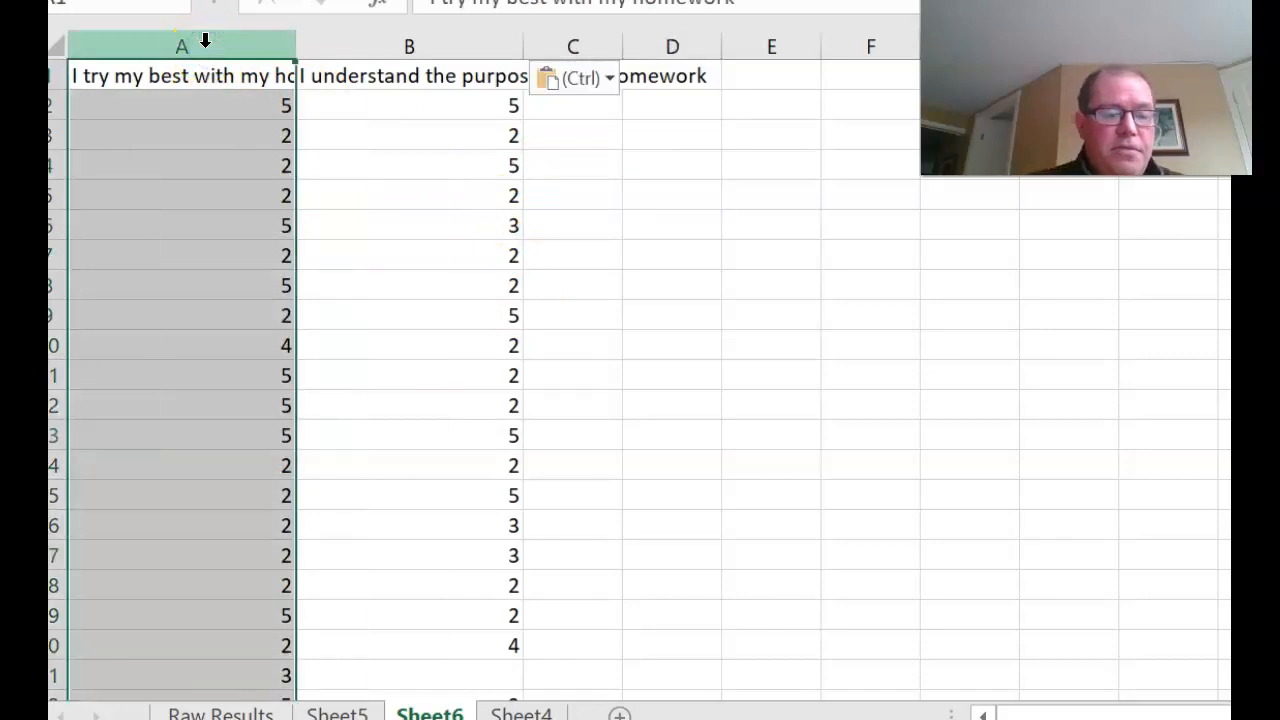
pyautogui.hotkey('ctrl', 'c')
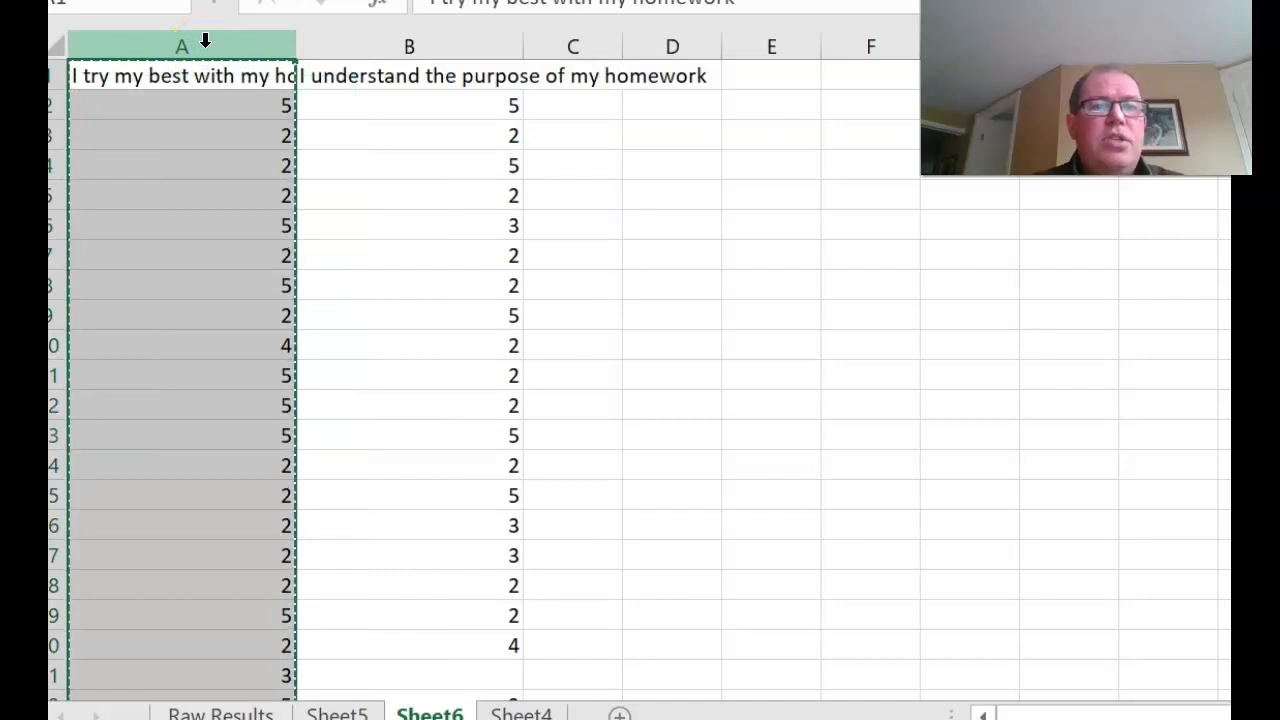
pyautogui.click(575, 46)
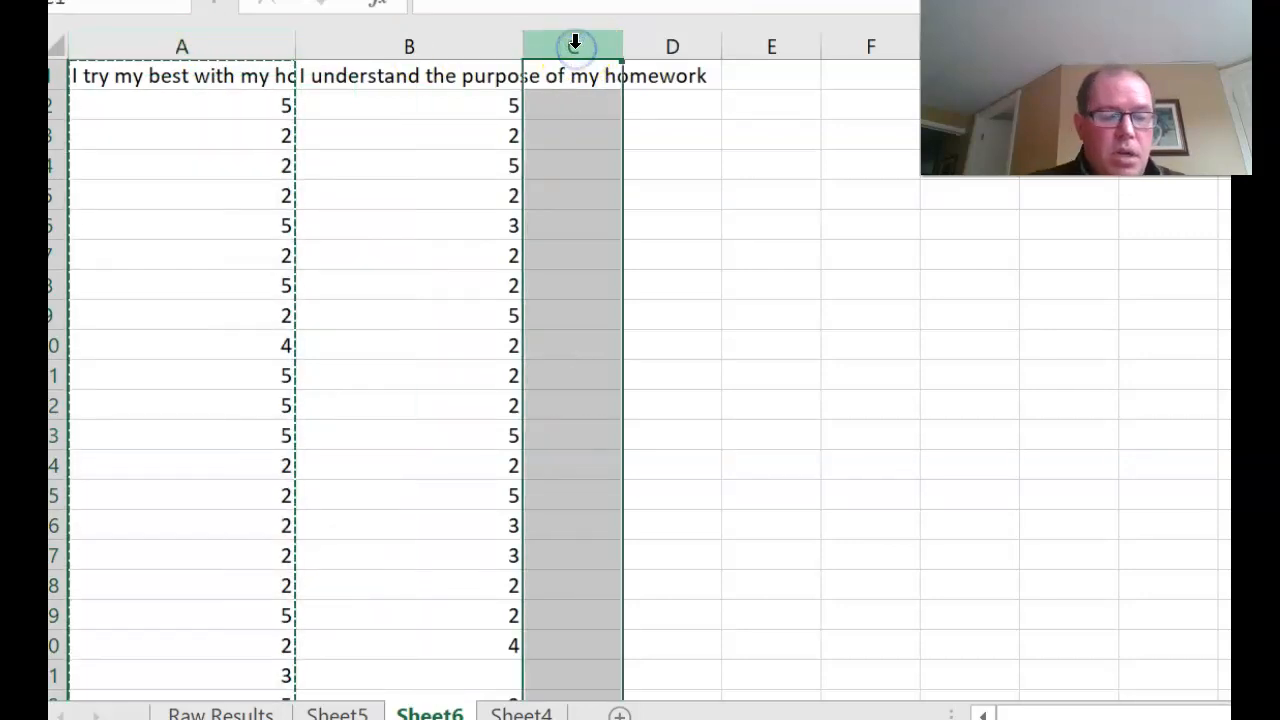
pyautogui.hotkey('ctrl', 'v')
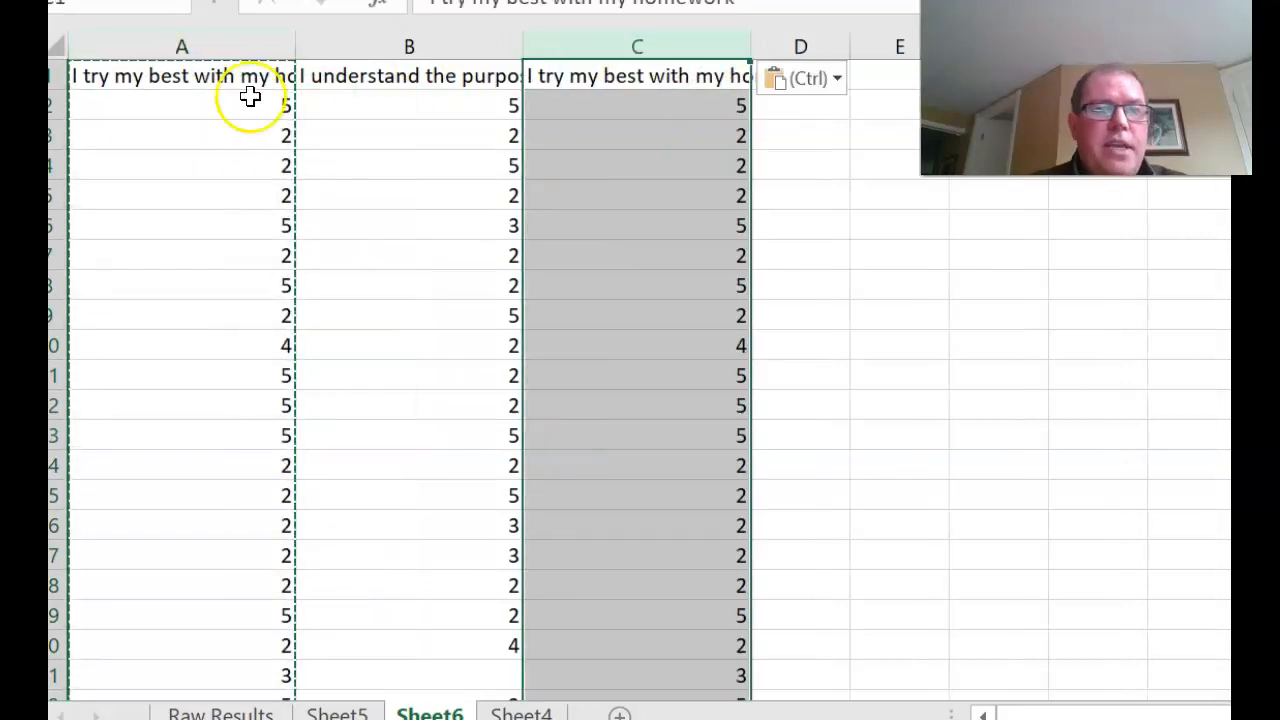
pyautogui.click(186, 44)
pyautogui.press('Delete')
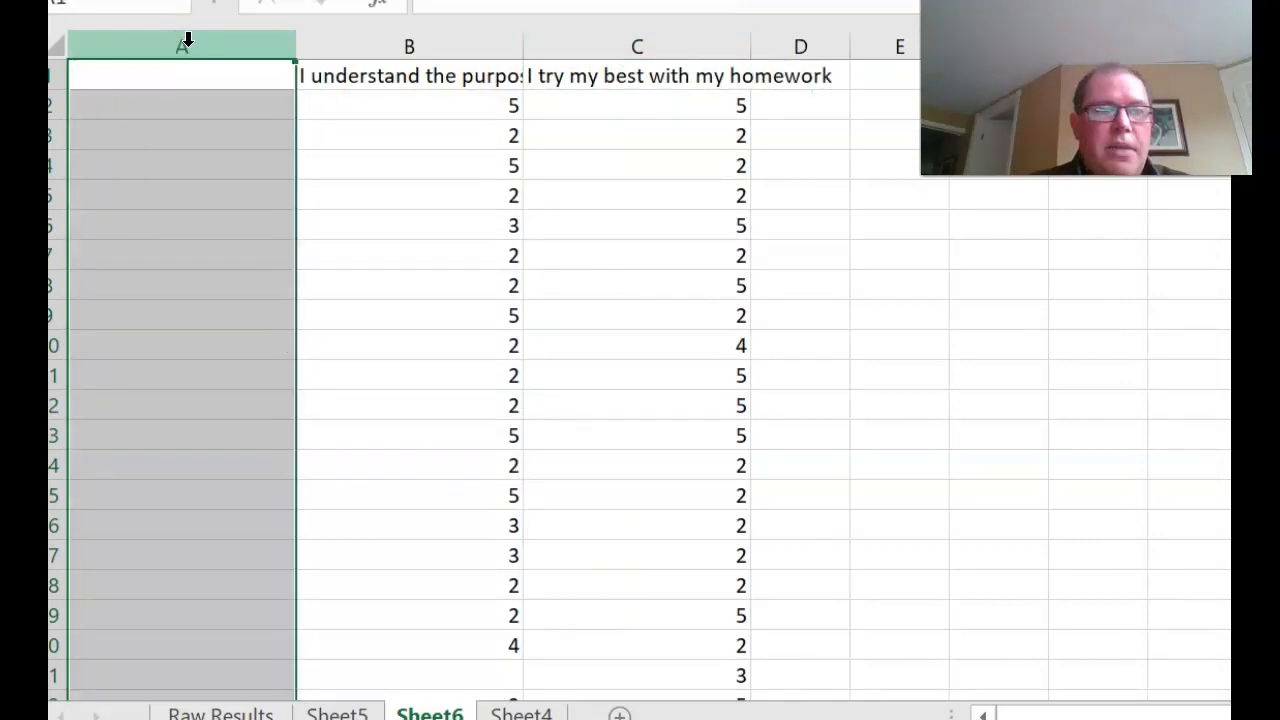
# Step: Insert a scatter chart from columns B and C, with homework purpose as x and homework effort as y
pyautogui.click(434, 78)
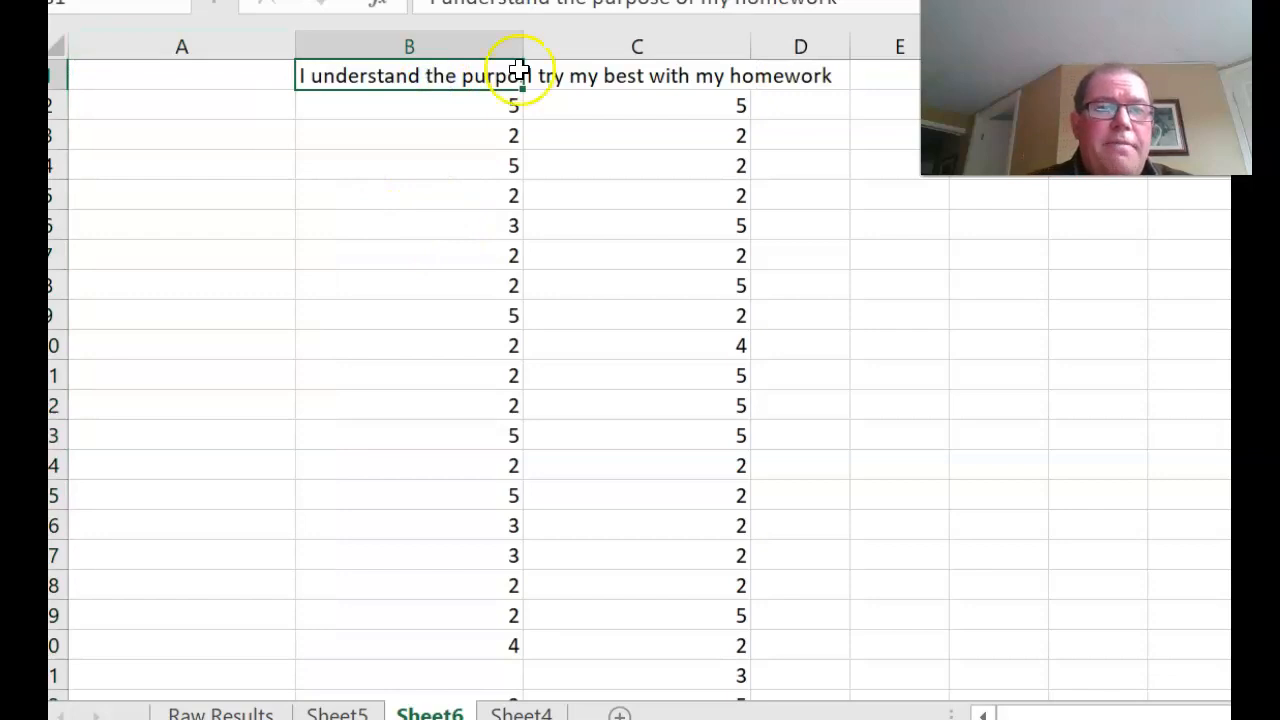
pyautogui.click(658, 76)
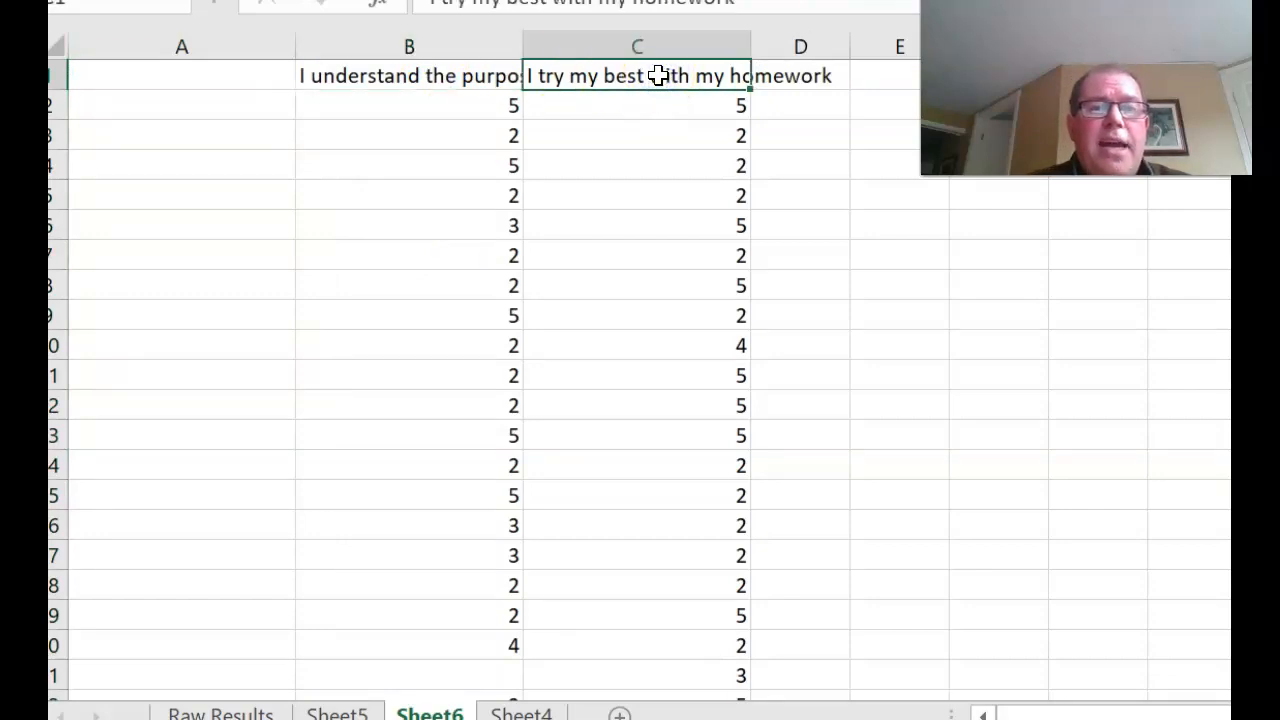
pyautogui.click(843, 250)
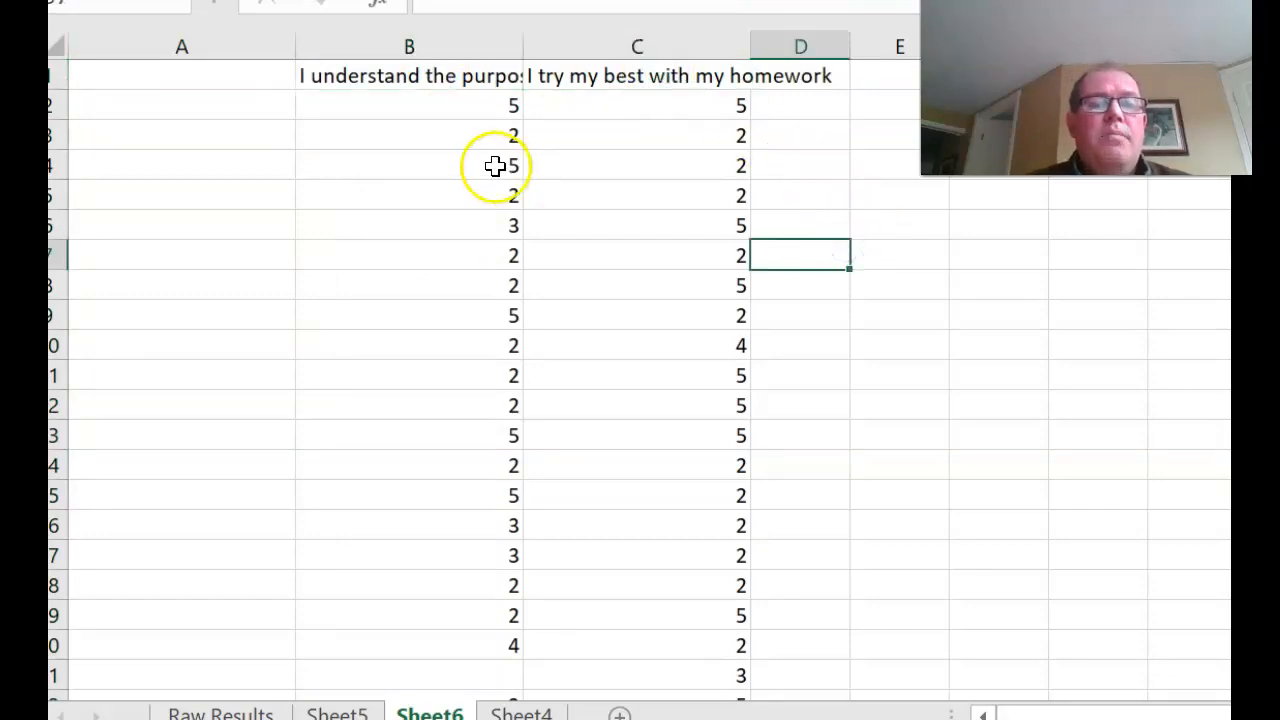
pyautogui.click(429, 38)
pyautogui.moveTo(521, 42); pyautogui.dragTo(596, 38)
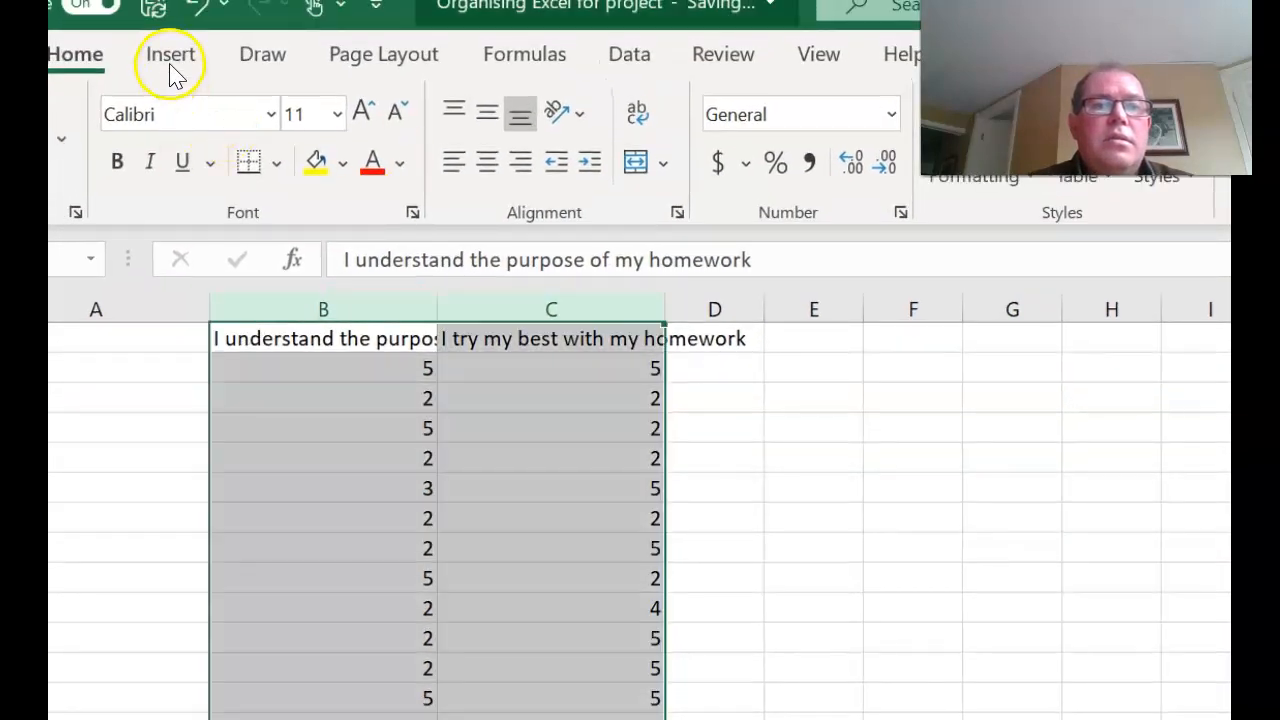
pyautogui.click(170, 62)
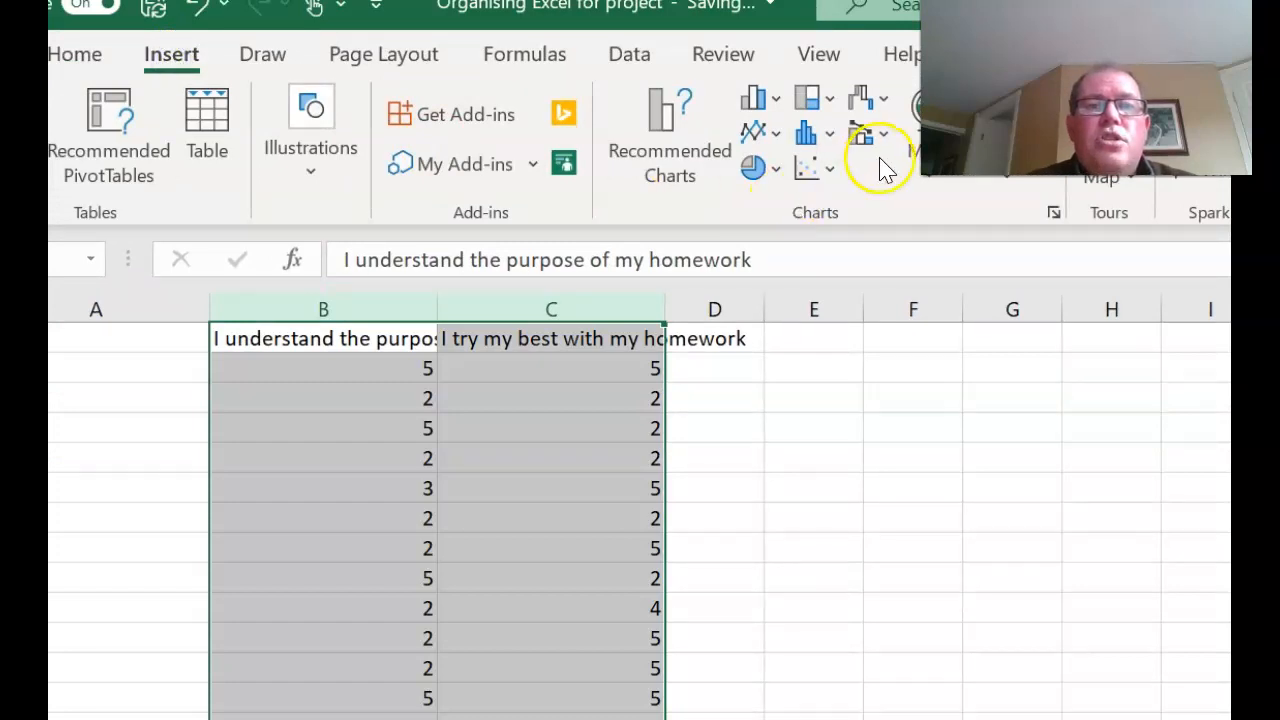
pyautogui.click(829, 172)
pyautogui.click(840, 300)
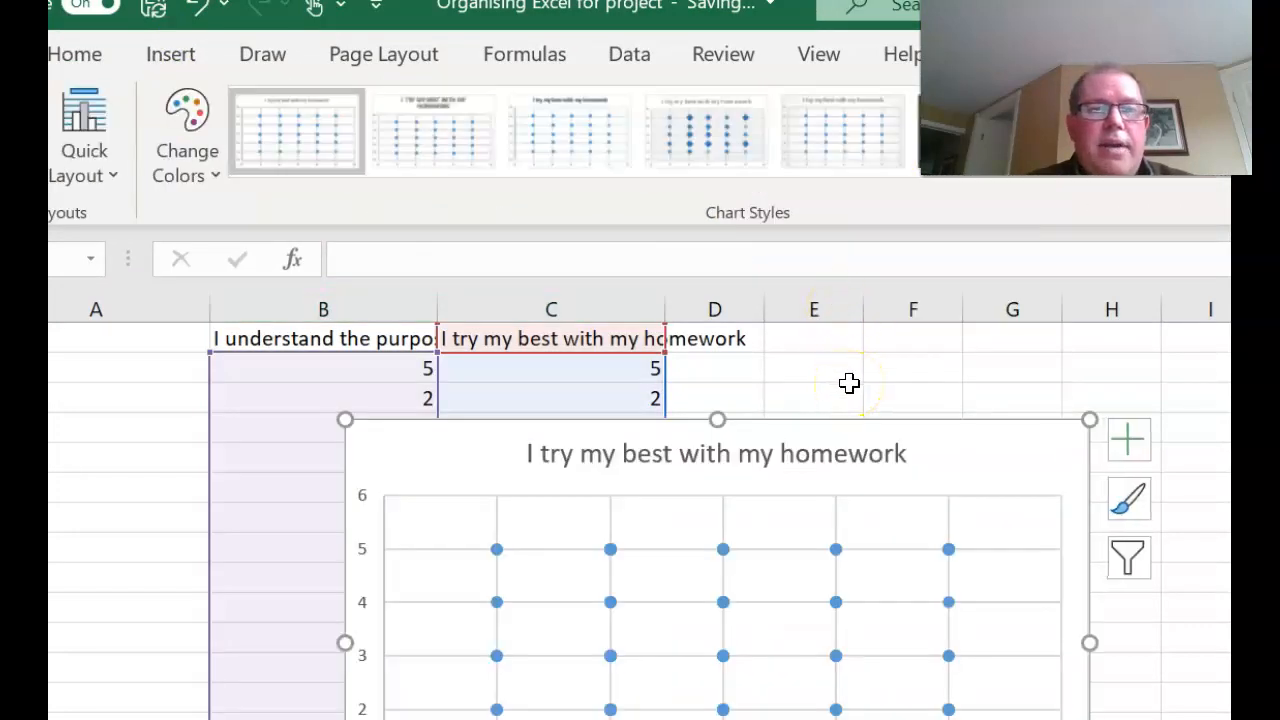
pyautogui.click(857, 455)
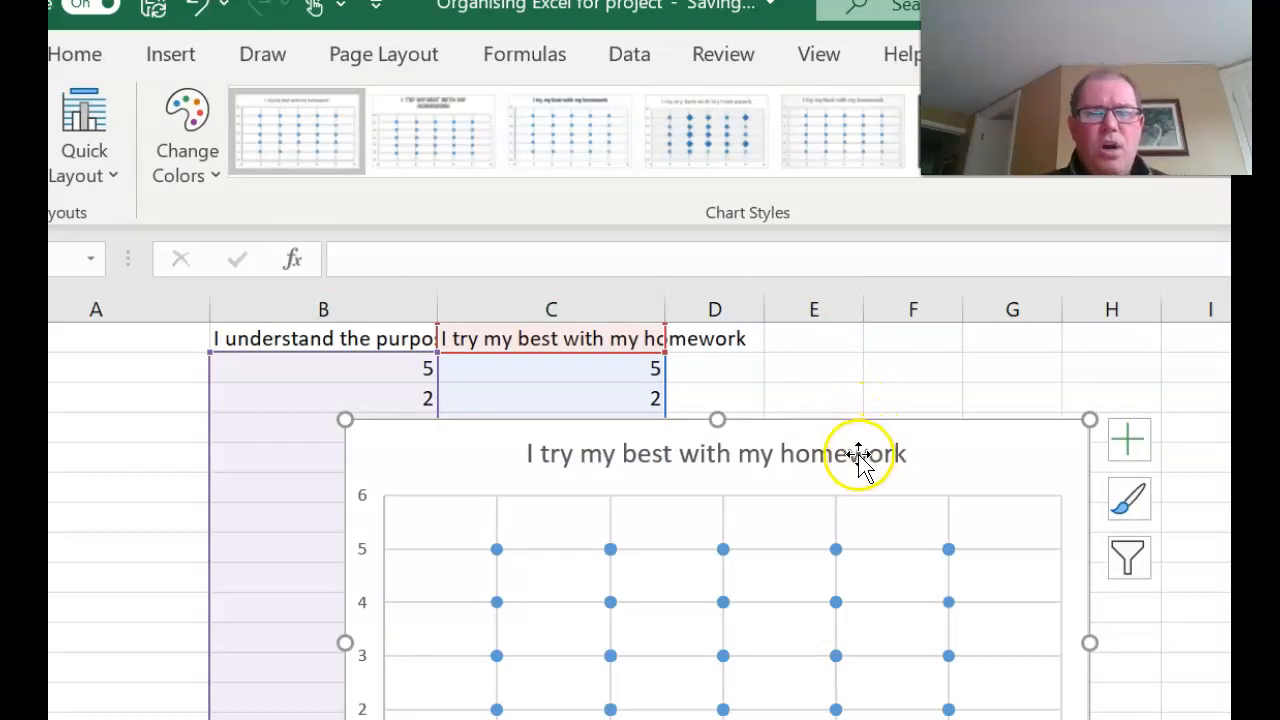
pyautogui.moveTo(855, 455); pyautogui.dragTo(850, 404)
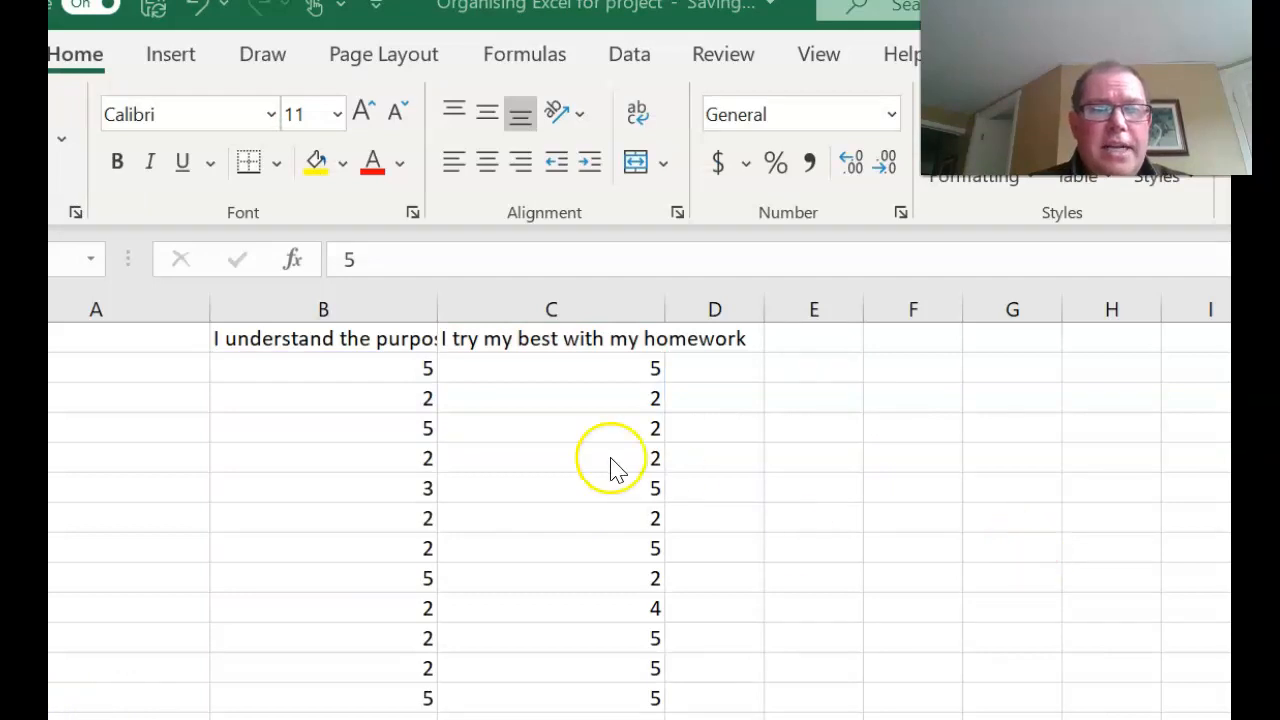
# Step: Extend a selection of data cells in columns B and C to the full columns and insert a scatter chart from them
pyautogui.click(362, 378)
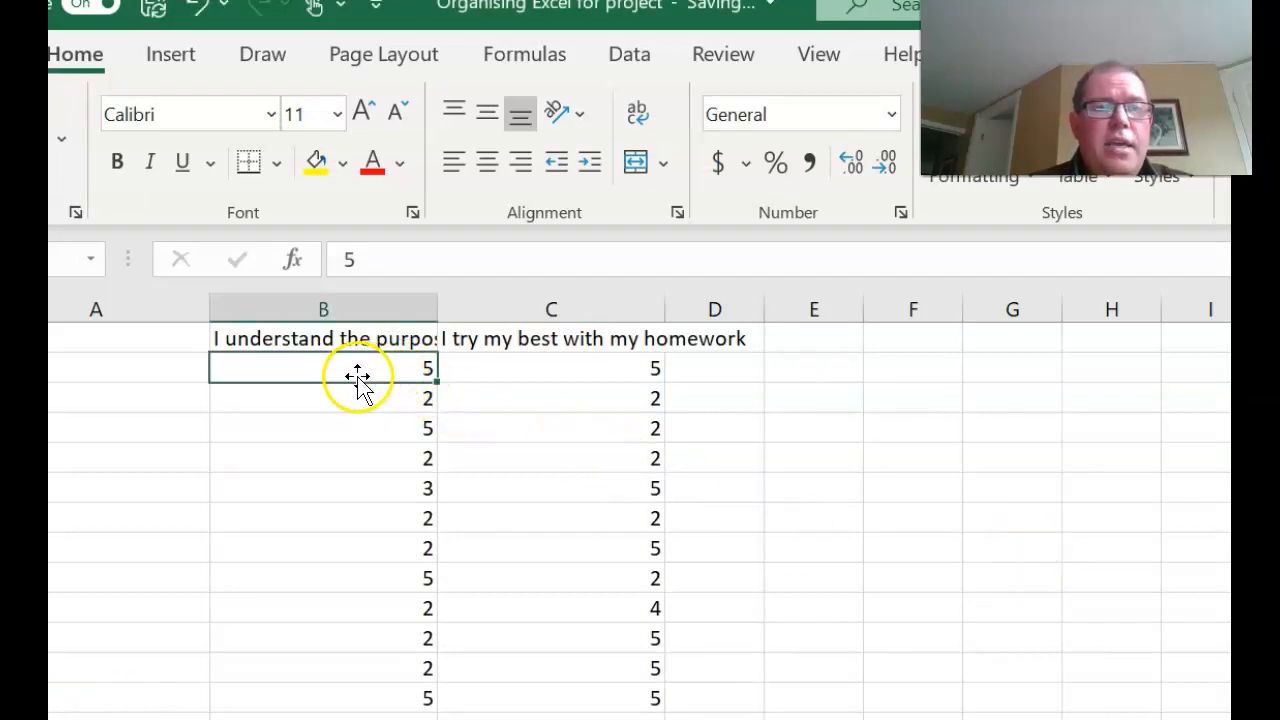
pyautogui.moveTo(357, 366)
pyautogui.mouseDown()
pyautogui.moveTo(529, 371)
pyautogui.moveTo(545, 572)
pyautogui.mouseUp()
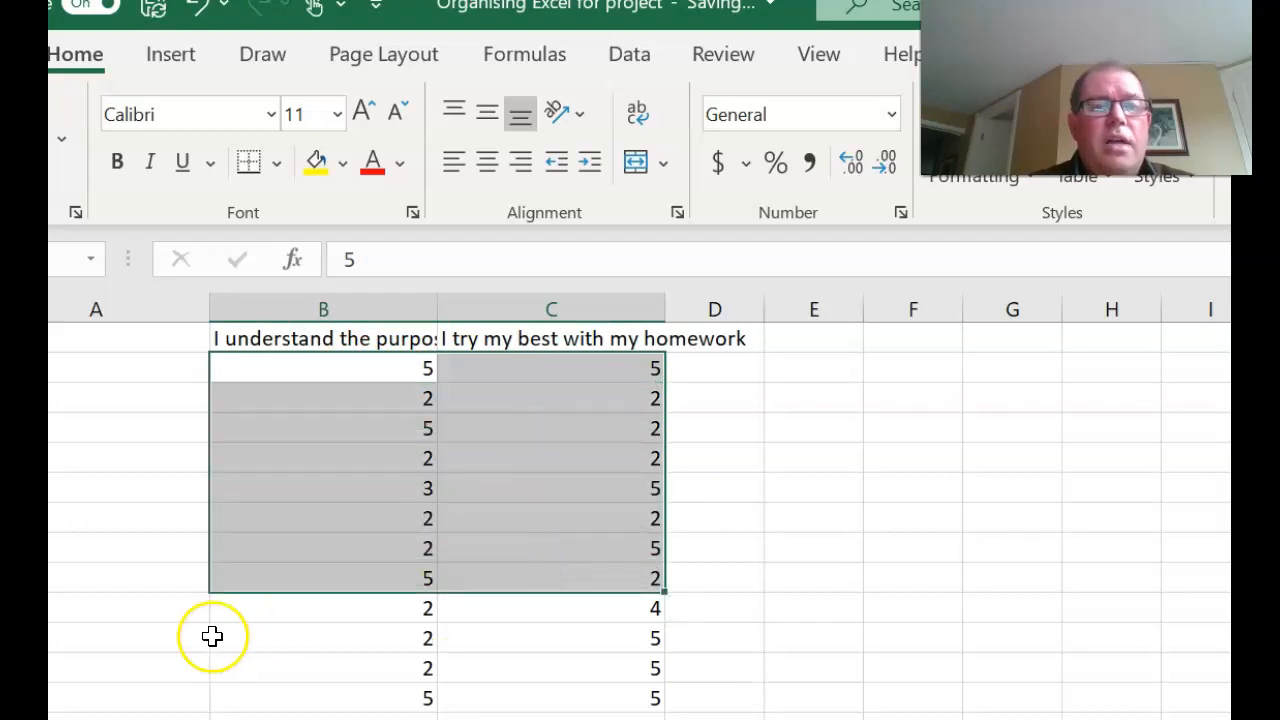
pyautogui.scroll(-5, 640, 500)
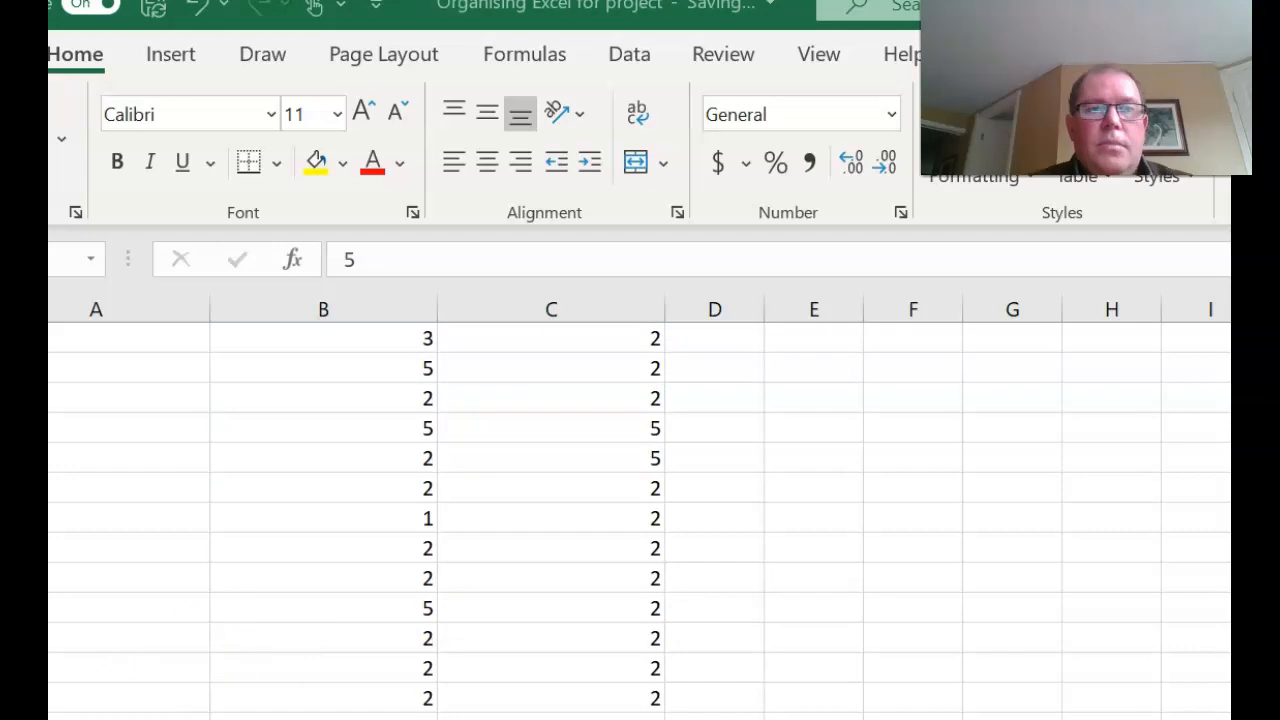
pyautogui.hotkey('ctrl', 'space')
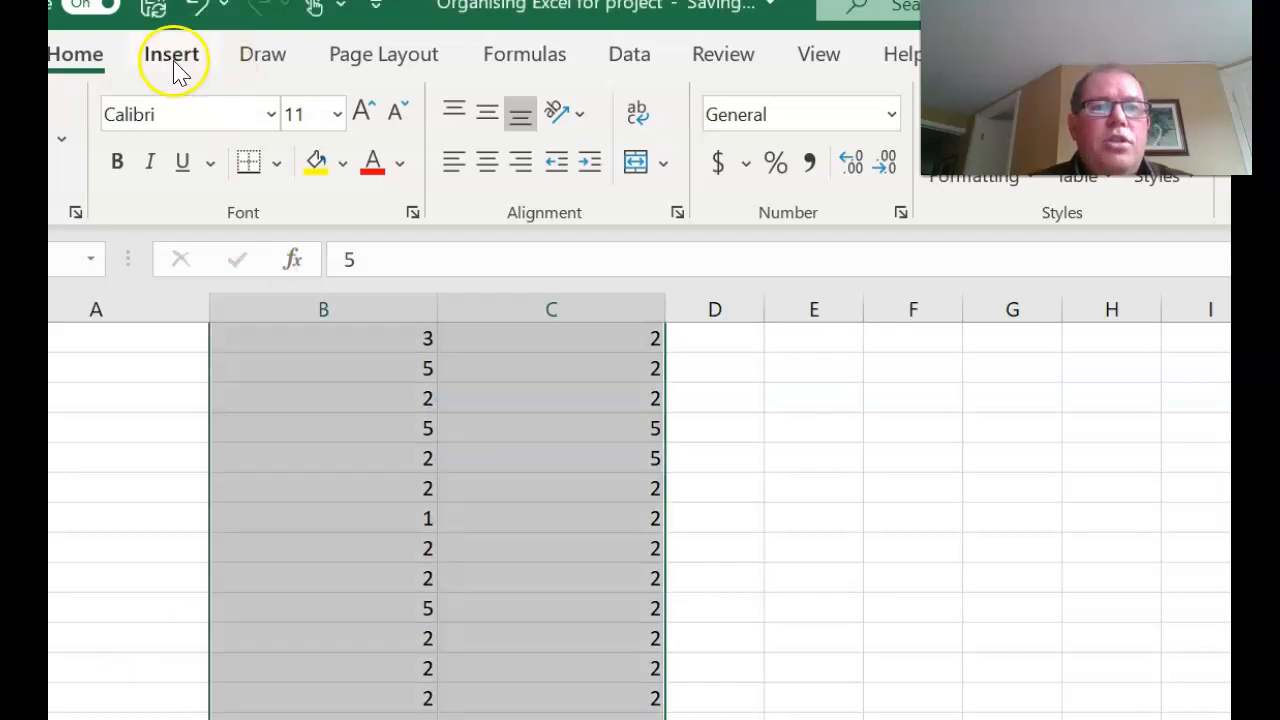
pyautogui.click(173, 62)
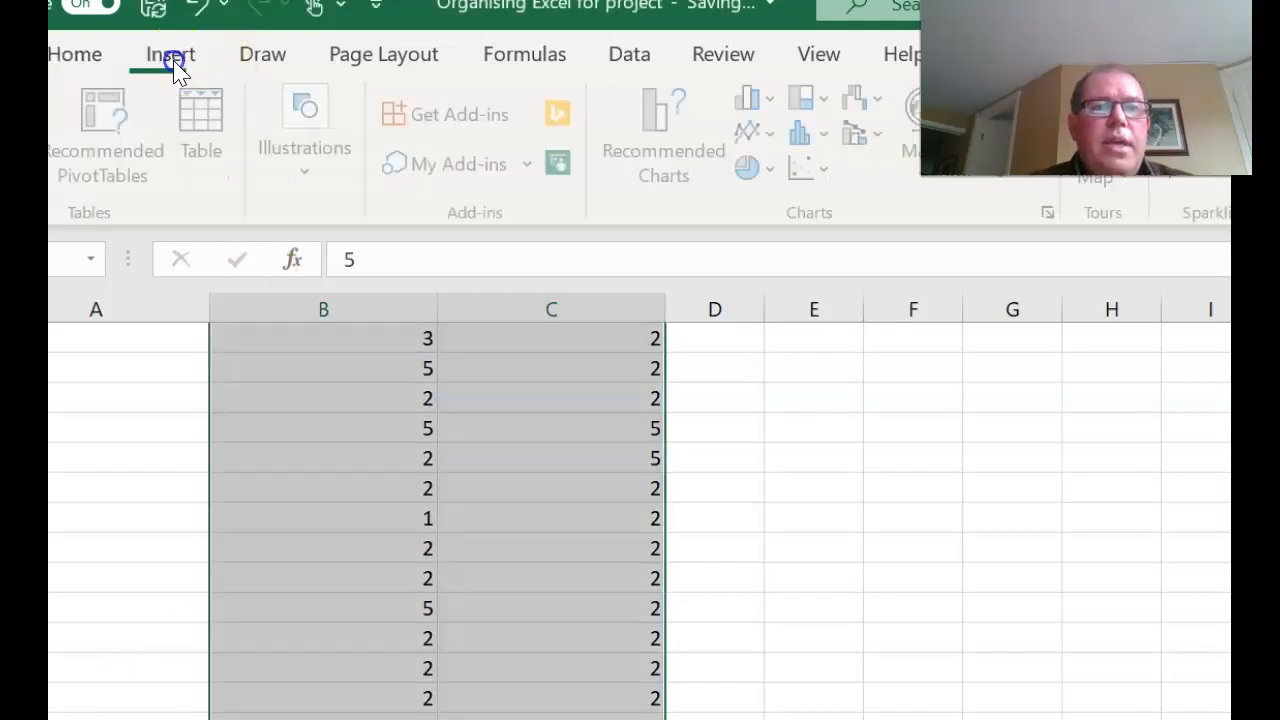
pyautogui.click(834, 168)
pyautogui.click(836, 272)
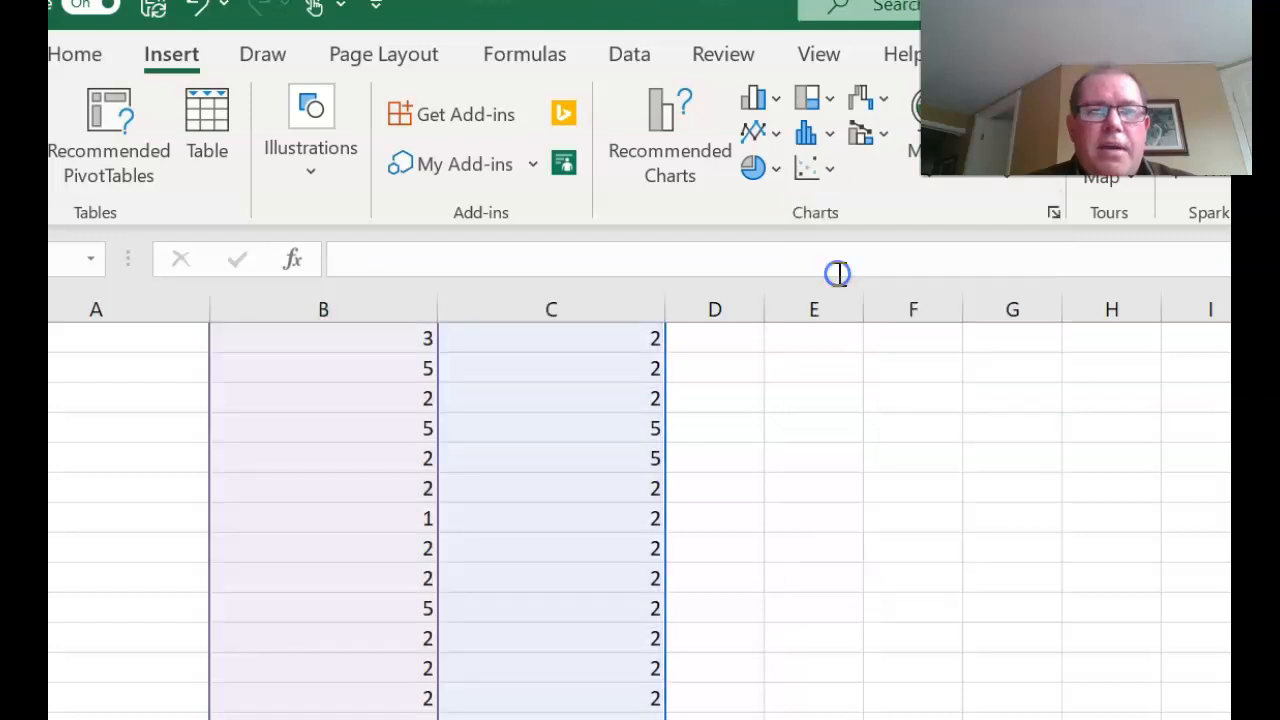
# Step: Reposition the new scatter chart over the data and enlarge it
pyautogui.moveTo(855, 423); pyautogui.dragTo(803, 347)
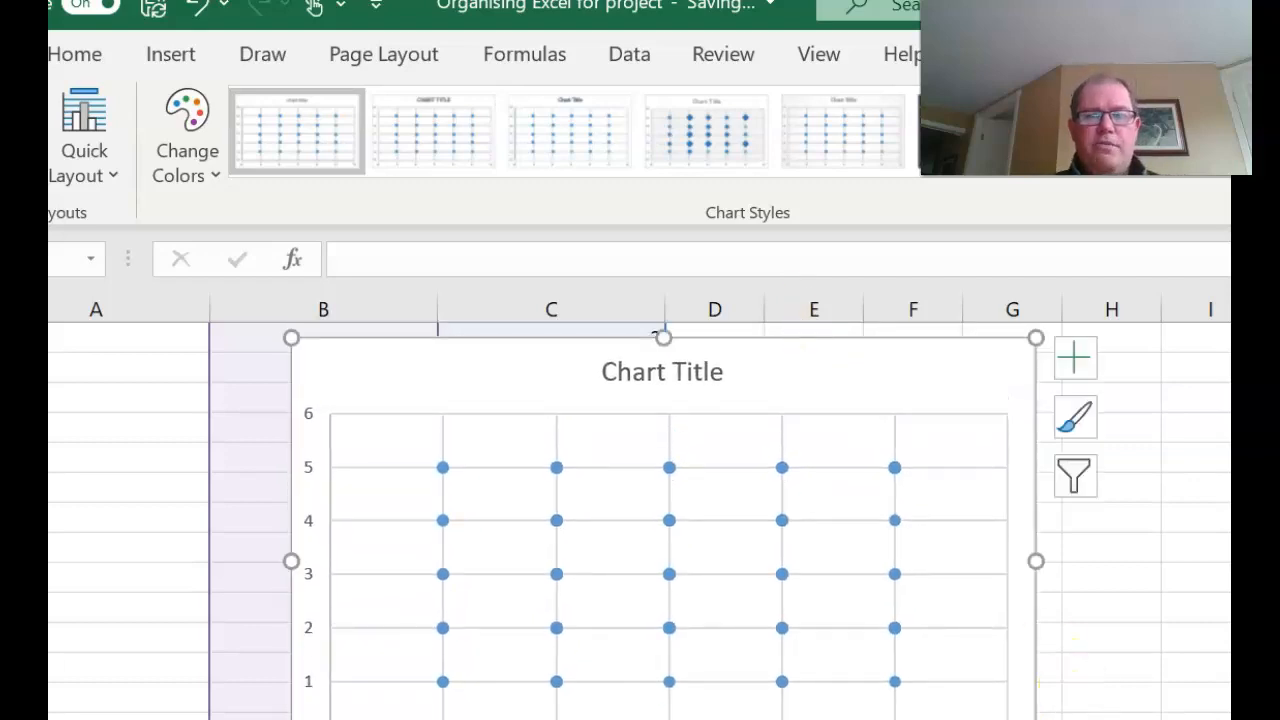
pyautogui.moveTo(1036, 719); pyautogui.dragTo(1214, 719)
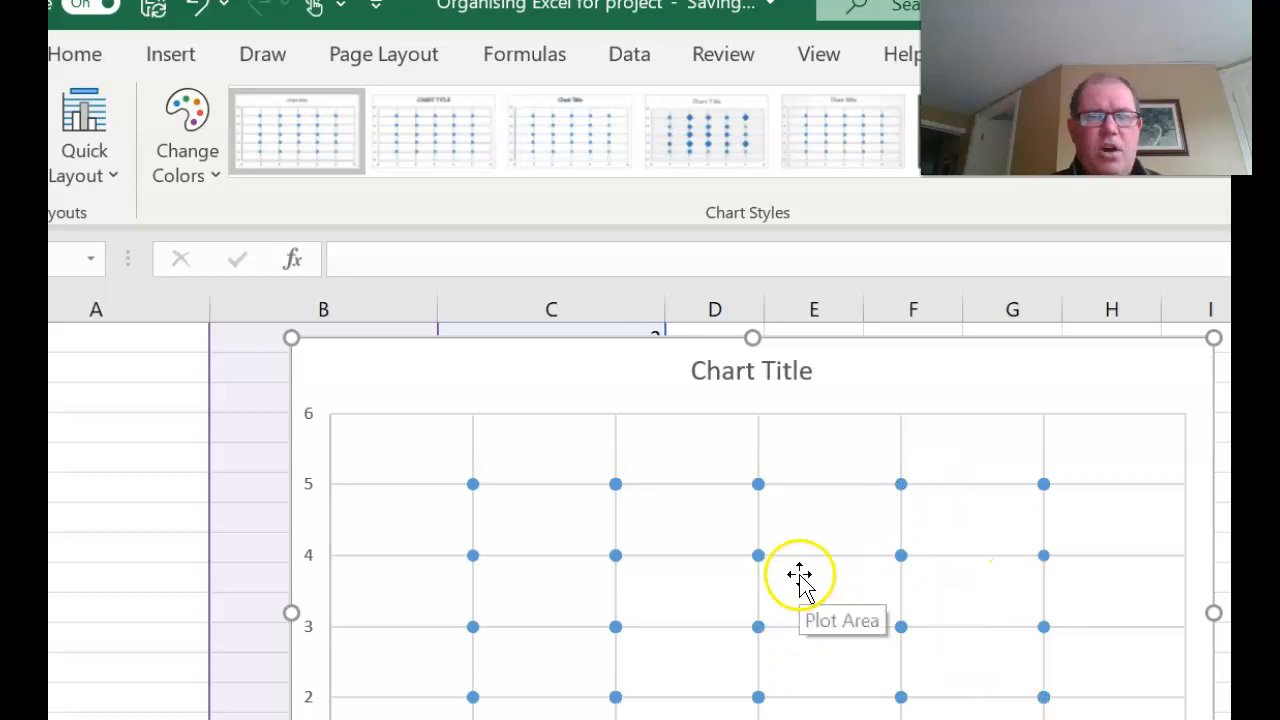
pyautogui.click(829, 452)
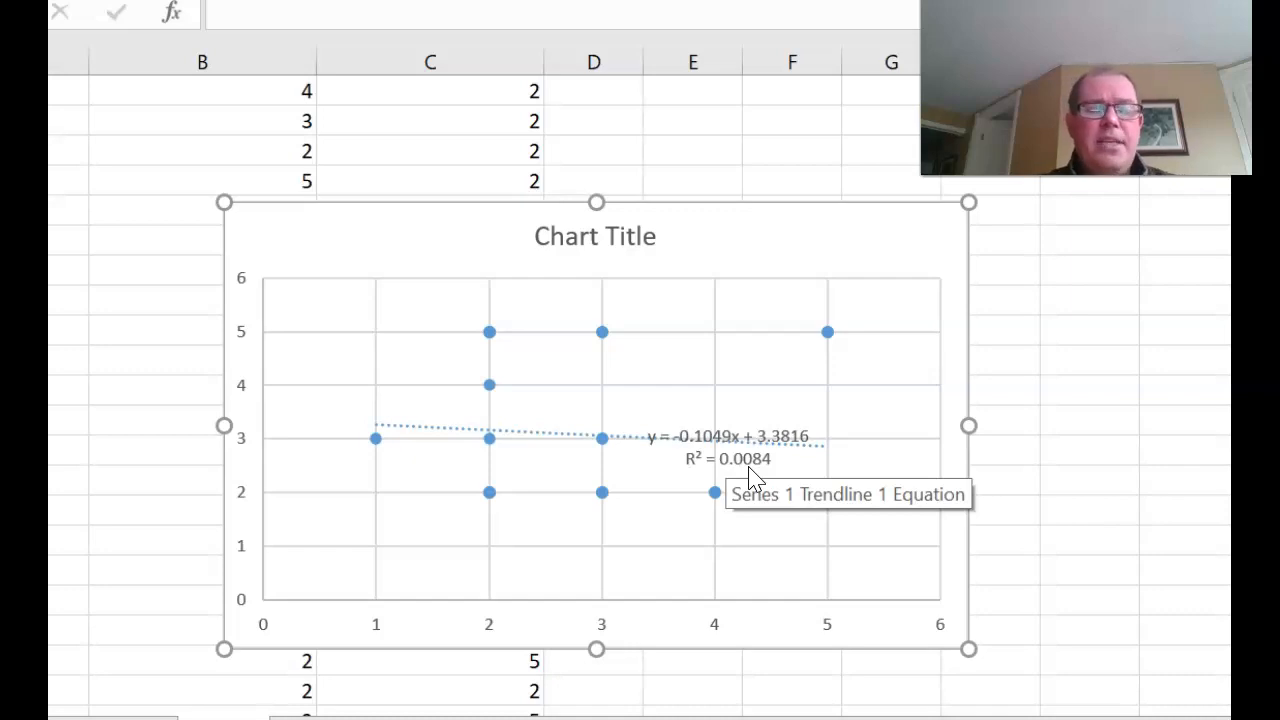
# Step: Copy survey columns B and C from the raw results, switch to Fathom and paste them as cases into a new collection shown in a table
pyautogui.click(375, 564)
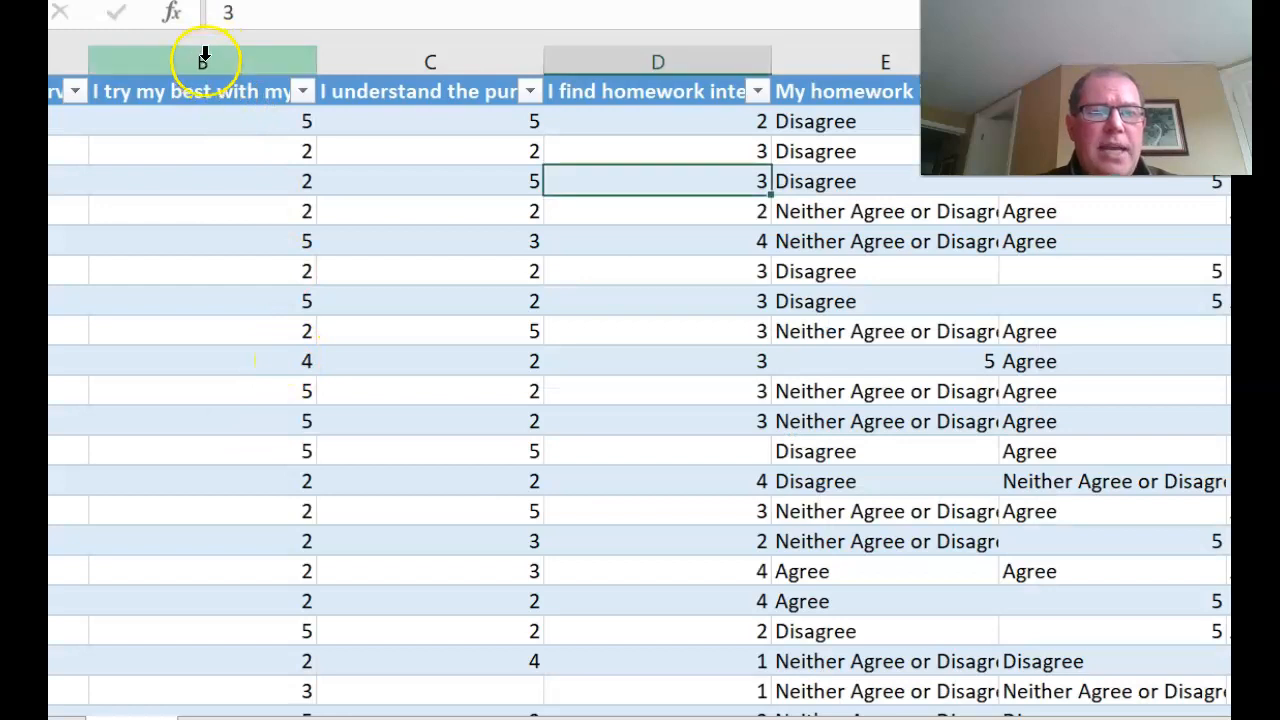
pyautogui.moveTo(203, 60); pyautogui.dragTo(394, 60)
pyautogui.hotkey('ctrl', 'c')
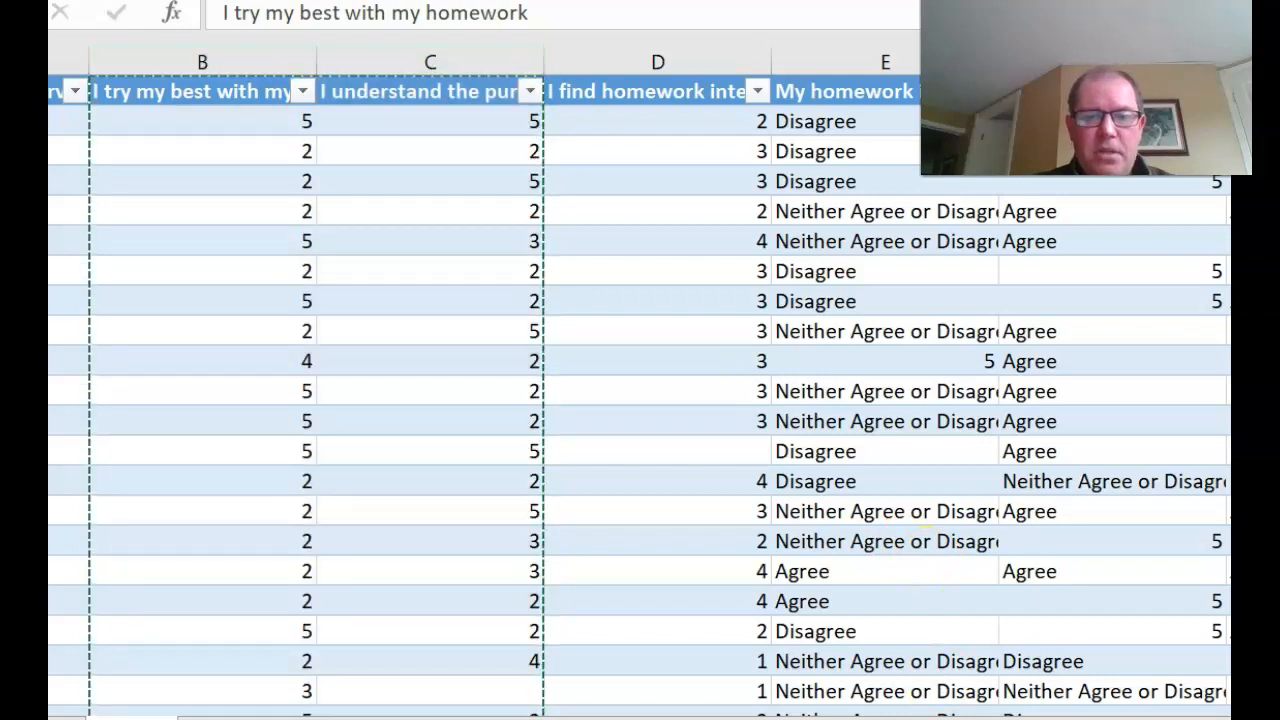
pyautogui.hotkey('alt', 'Tab')
pyautogui.moveTo(150, 2); pyautogui.dragTo(252, 135)
pyautogui.rightClick(295, 177)
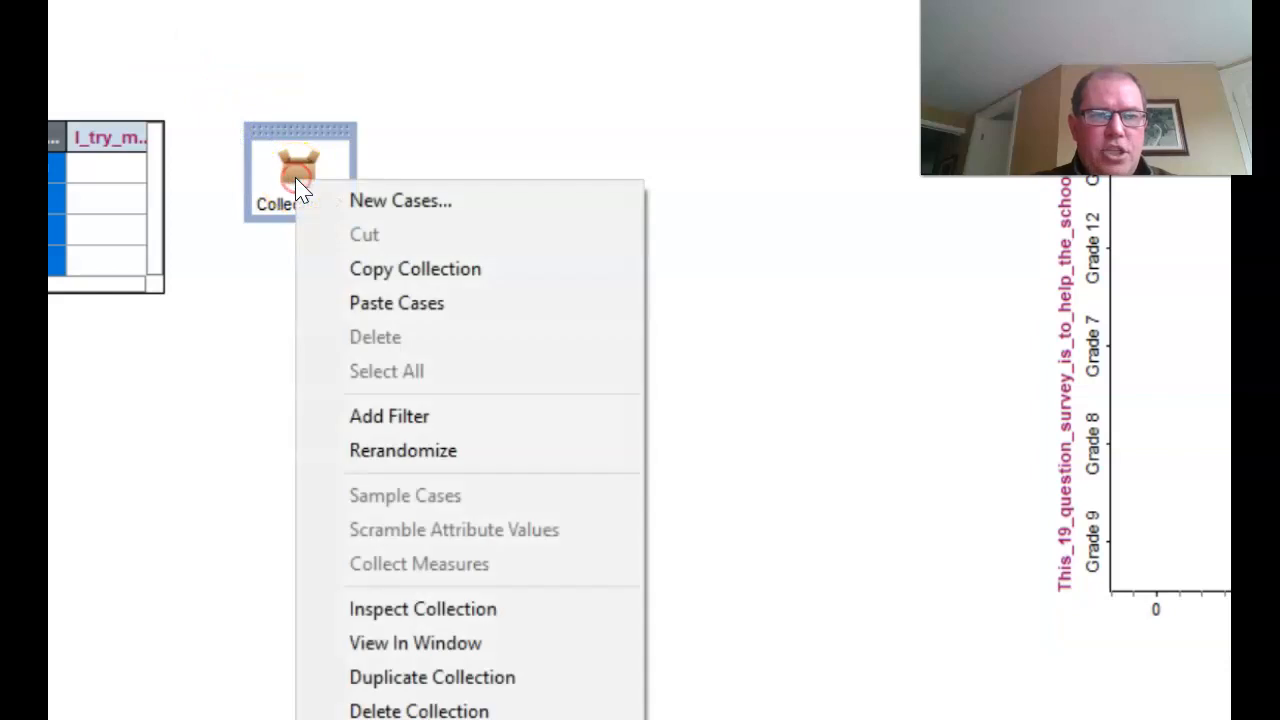
pyautogui.click(386, 289)
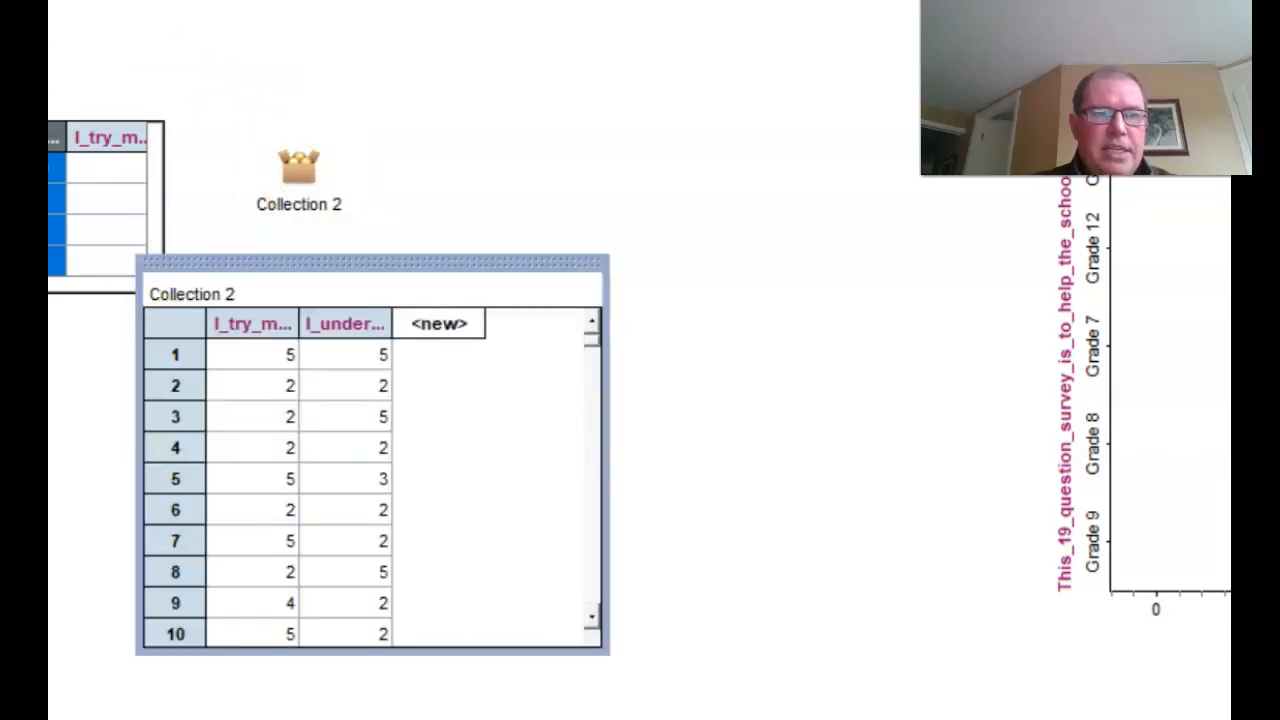
# Step: Add a scatter plot of I_try_my_best_with_my_homework against I_understand_the_purpose_of_my_homework and fit a least-squares line to it
pyautogui.moveTo(662, 178); pyautogui.dragTo(620, 200)
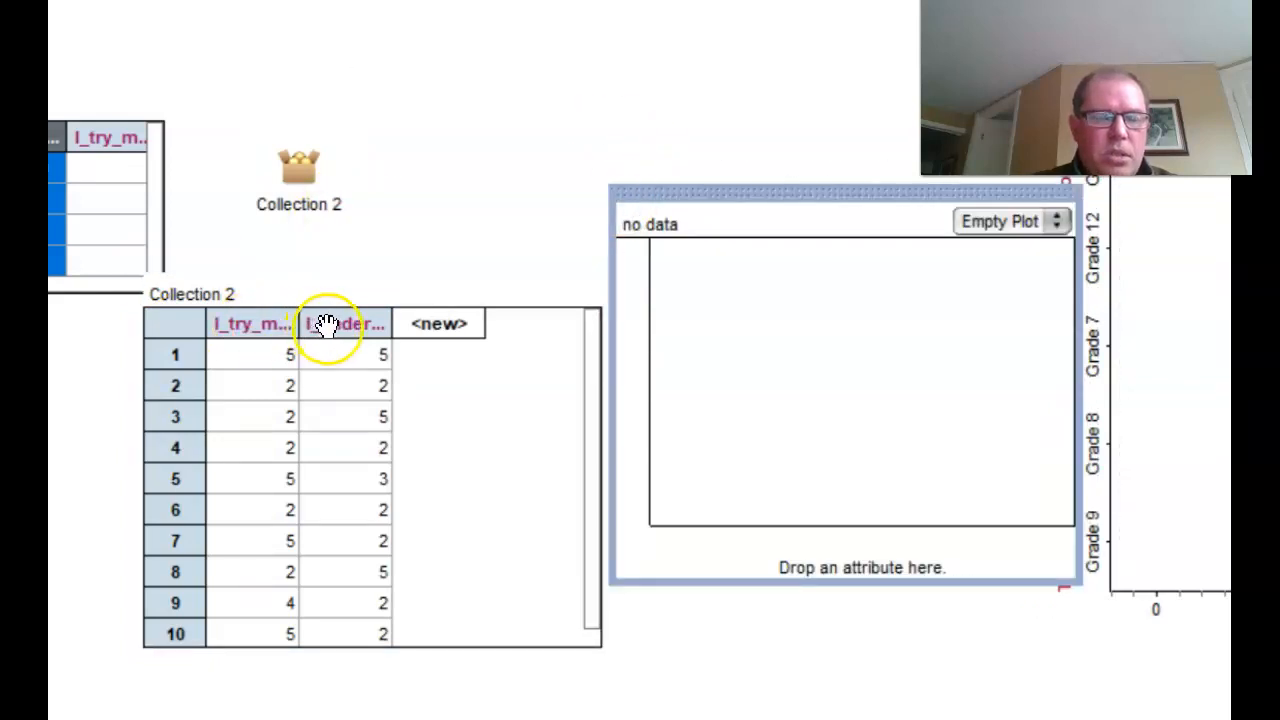
pyautogui.moveTo(340, 325); pyautogui.dragTo(797, 538)
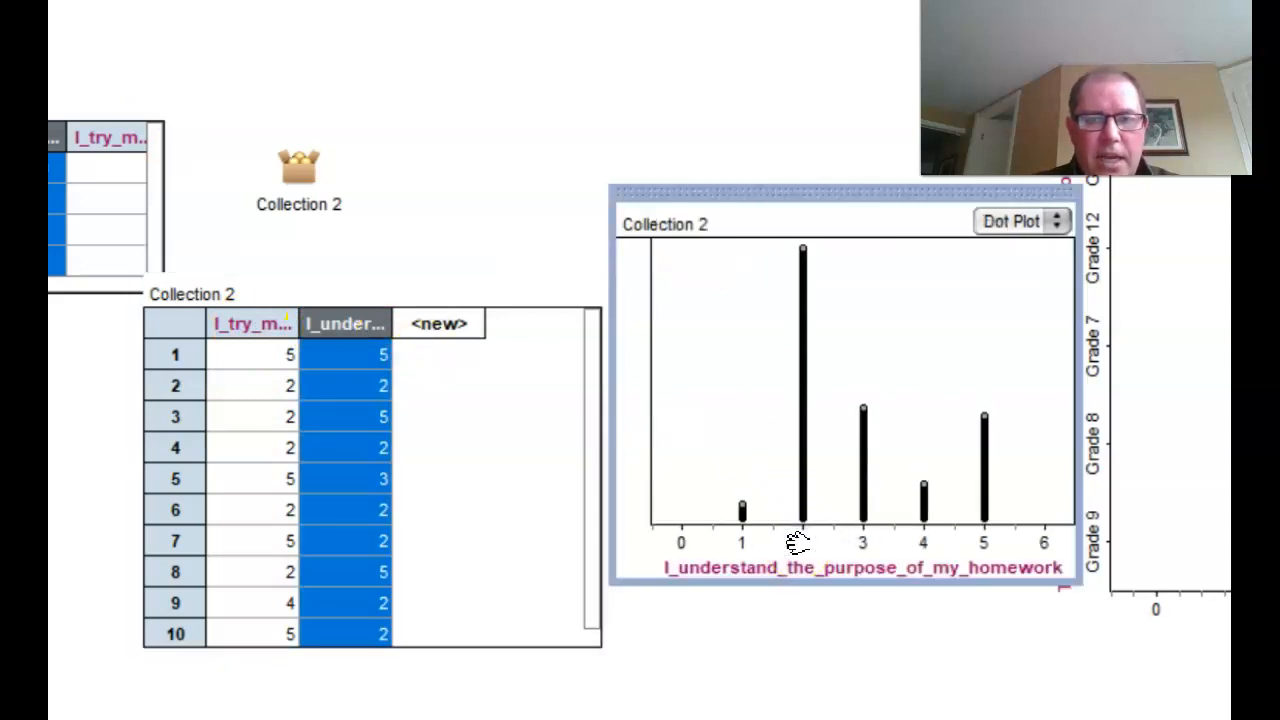
pyautogui.moveTo(251, 329); pyautogui.dragTo(633, 345)
pyautogui.rightClick(903, 380)
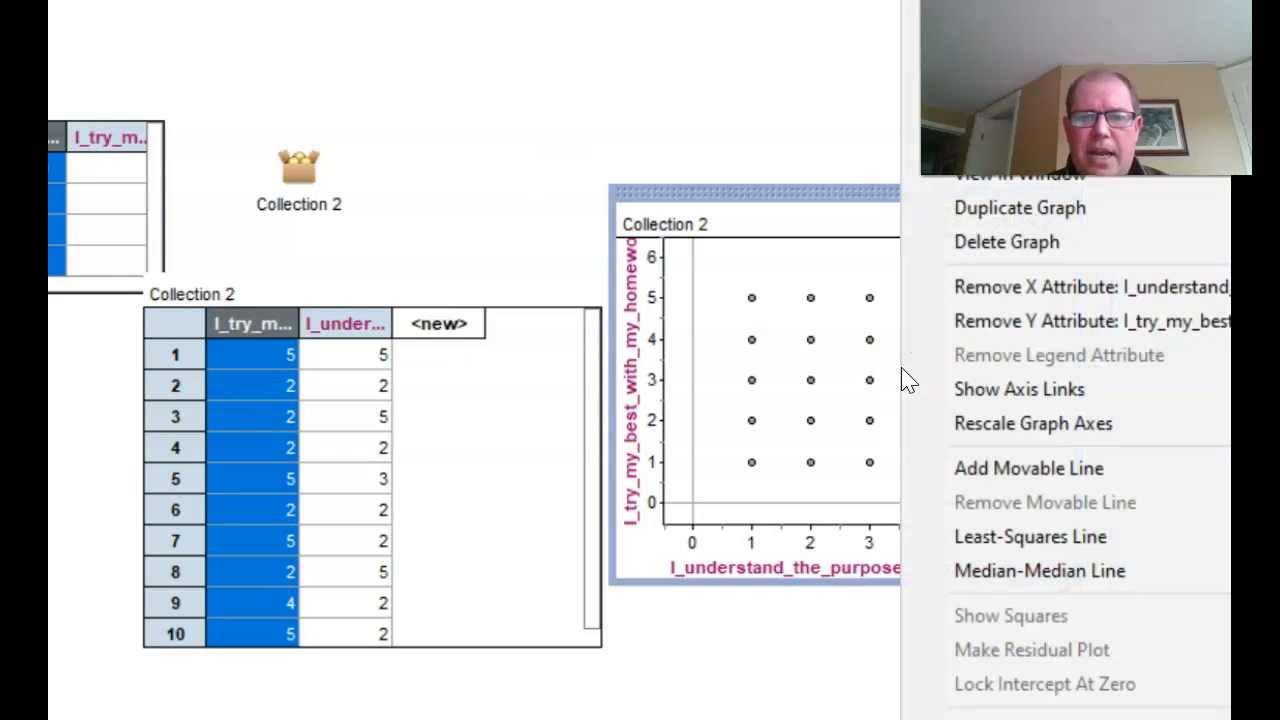
pyautogui.click(987, 536)
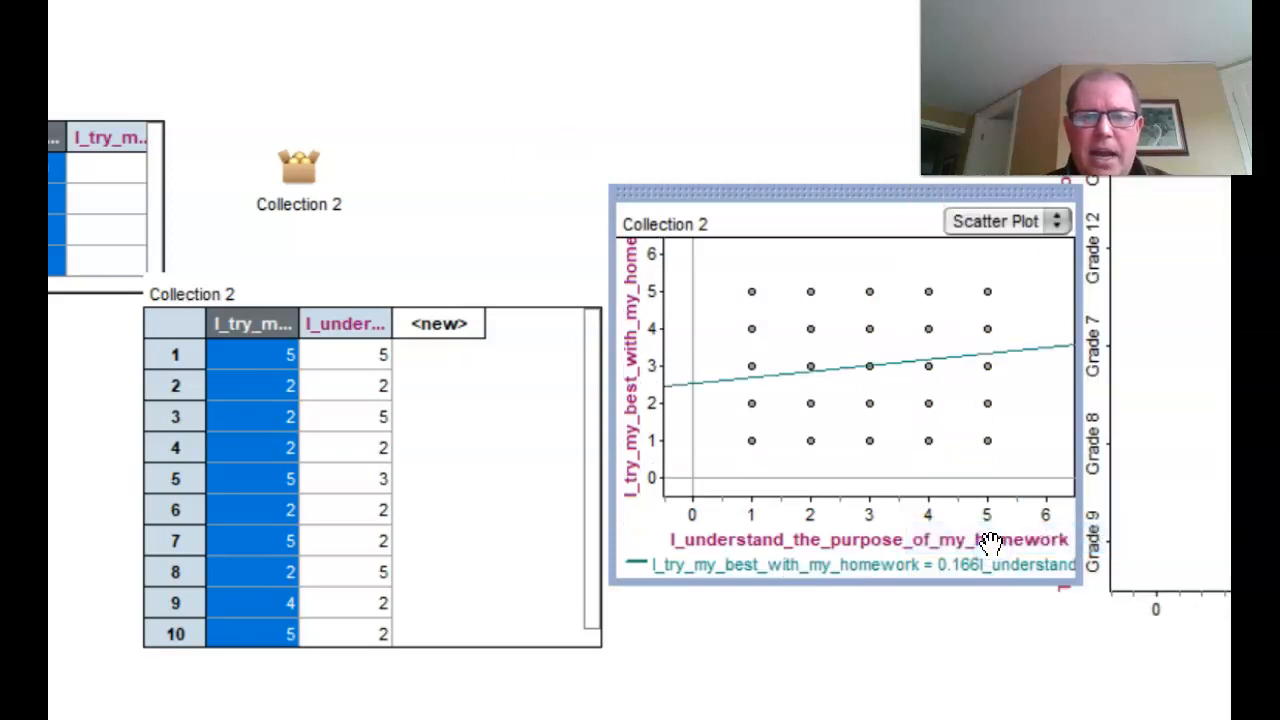